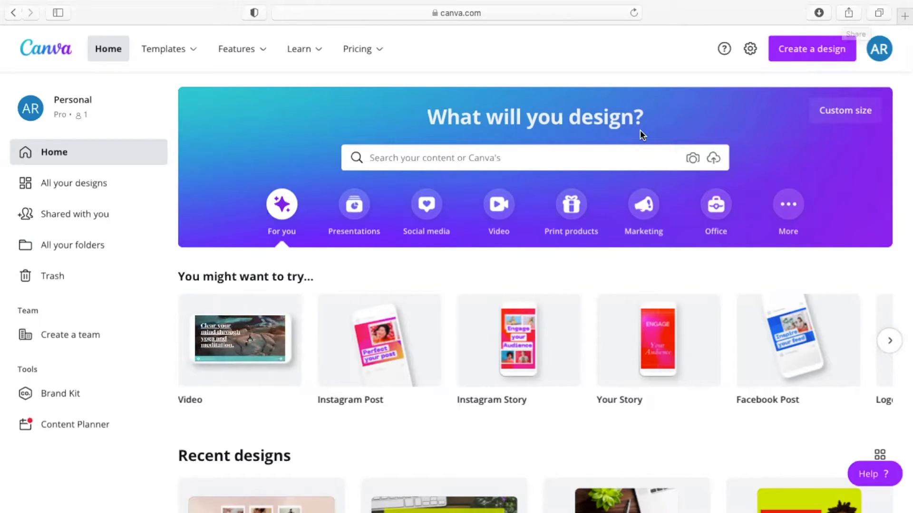
Step: Search 'desktop' templates and open the Photo Collage Torn Magazine Vision Board desktop wallpaper
mouse_move(493, 373)
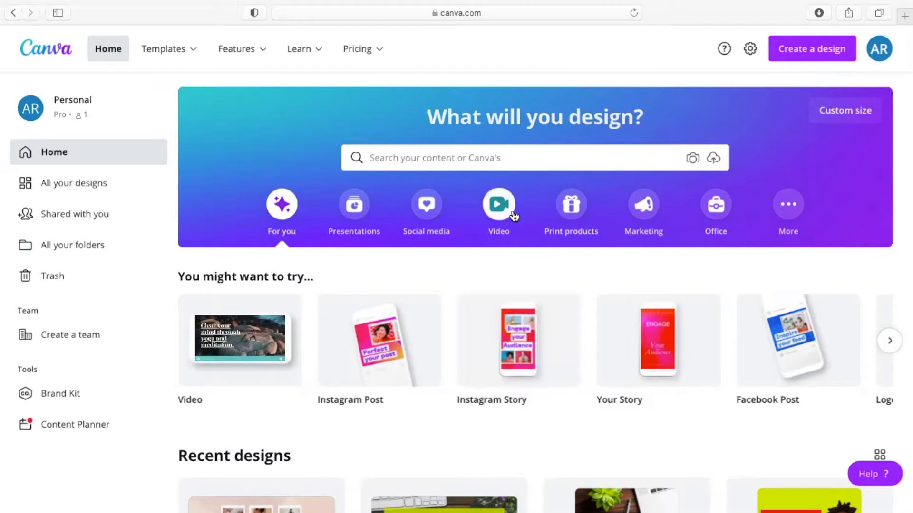
left_click(476, 157)
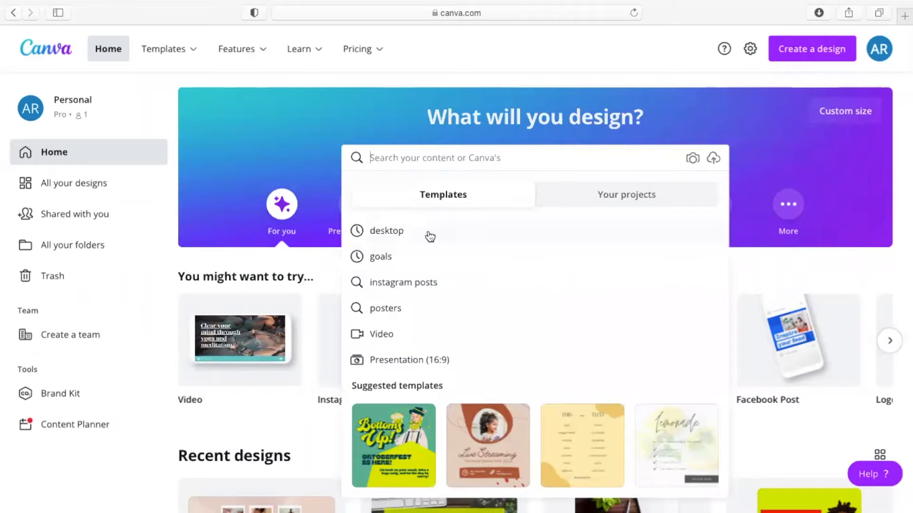
left_click(407, 232)
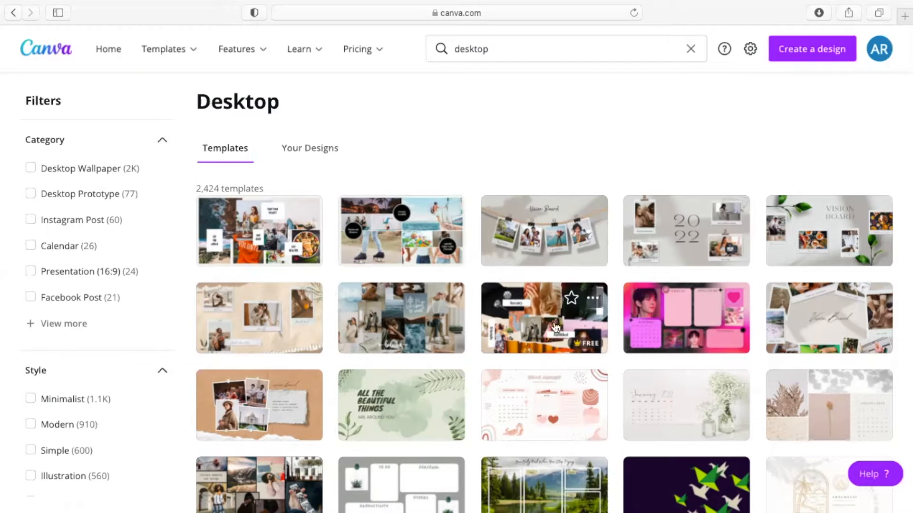
scroll(548, 292, "down", 3)
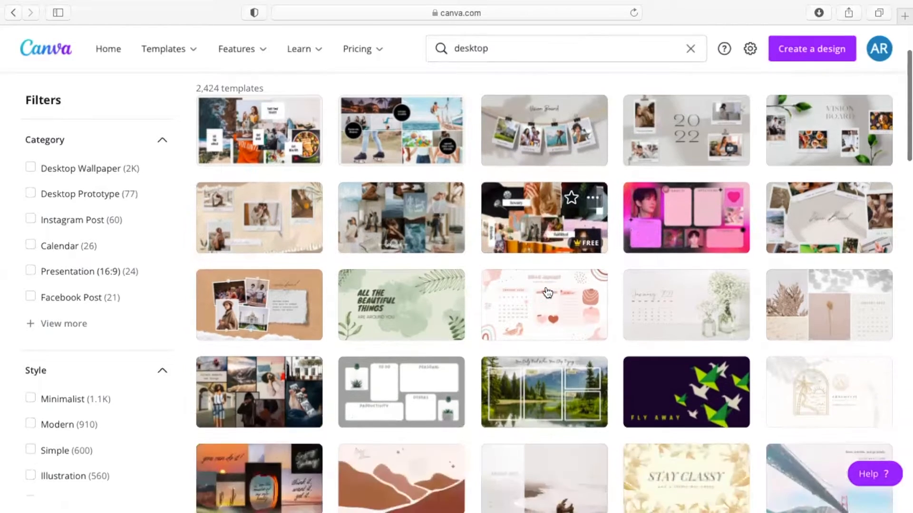
scroll(548, 292, "up", 3)
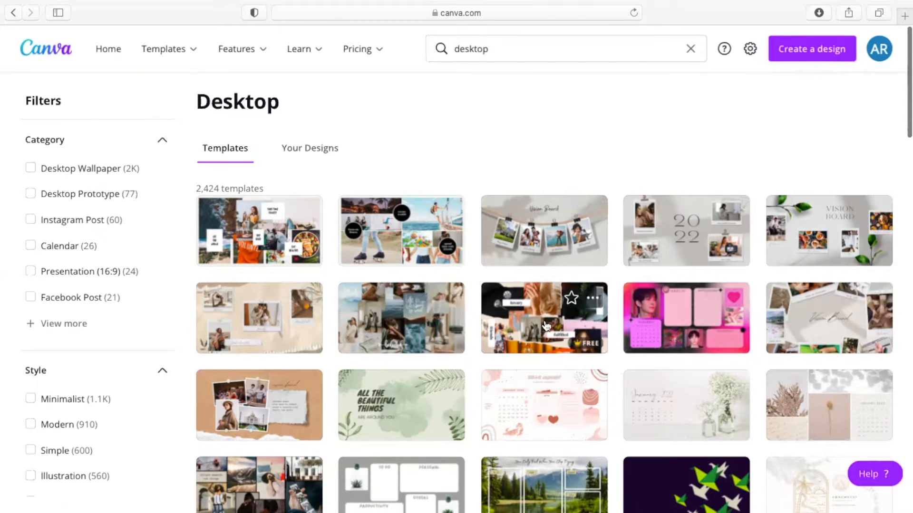
left_click(526, 322)
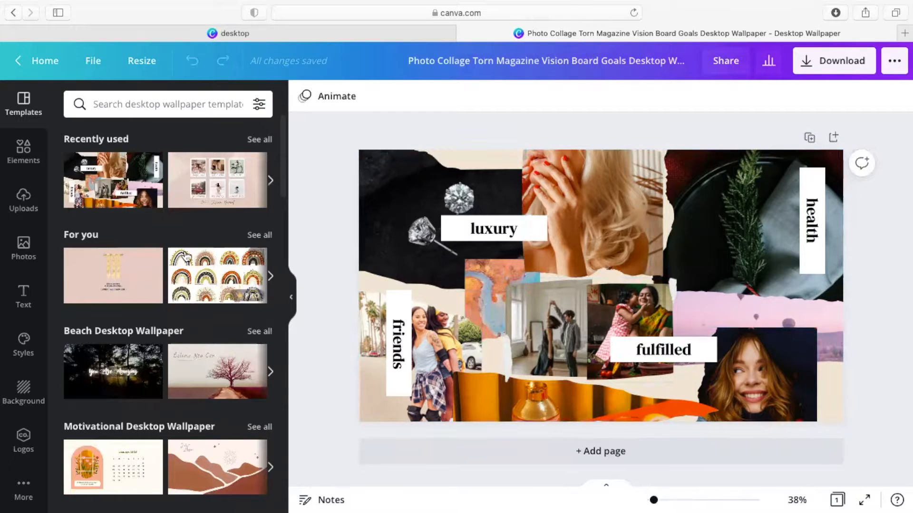
Step: Search templates for 'vision board' and preview the clothesline, leafy, pink polaroid and pastel 2022 designs
left_click(167, 107)
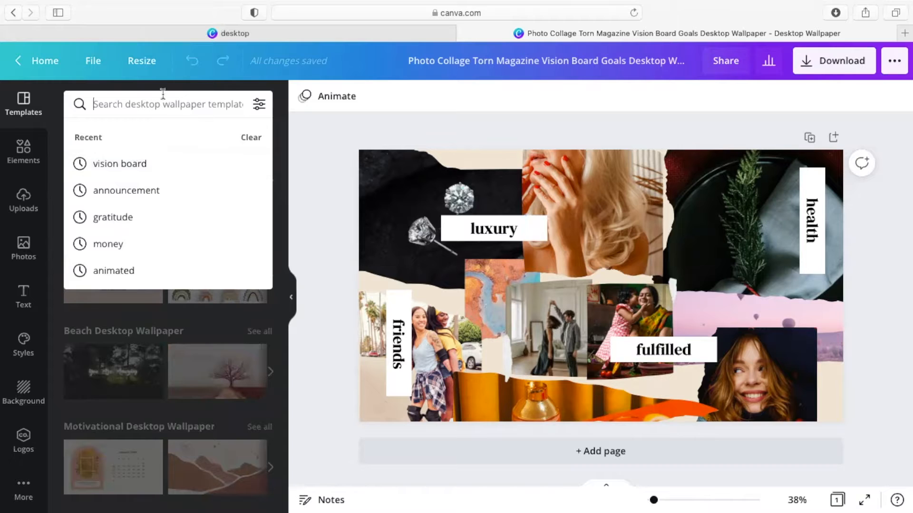
type("vision")
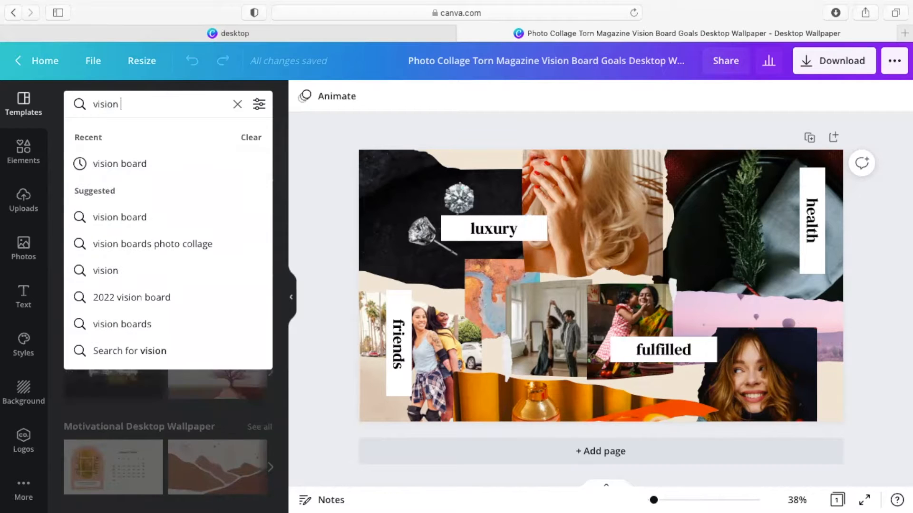
type(" board")
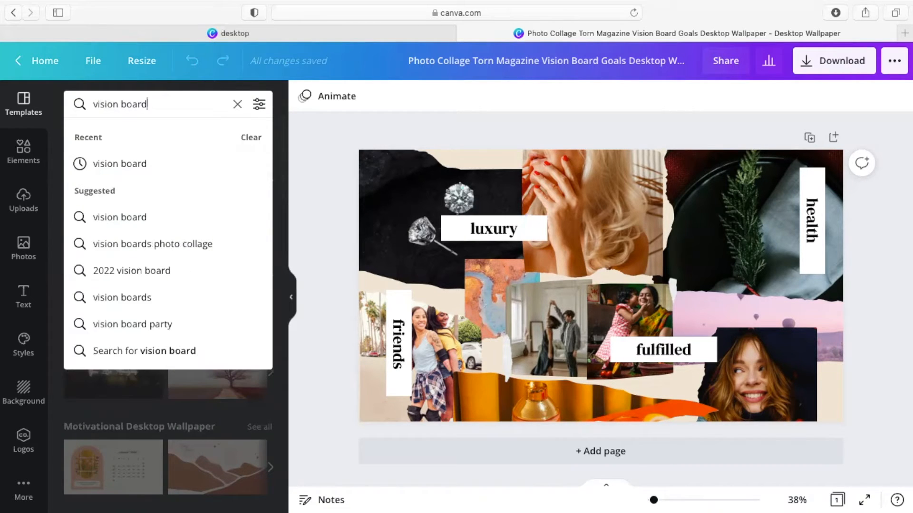
left_click(119, 163)
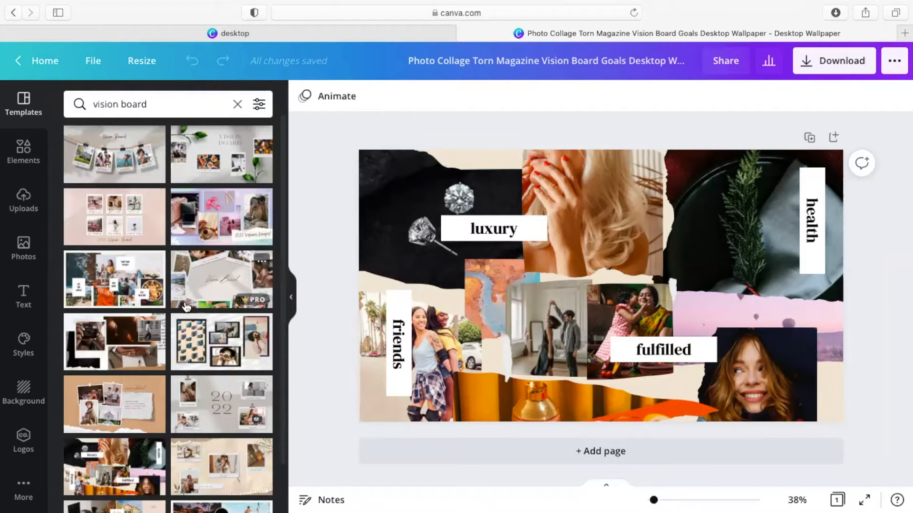
left_click(126, 178)
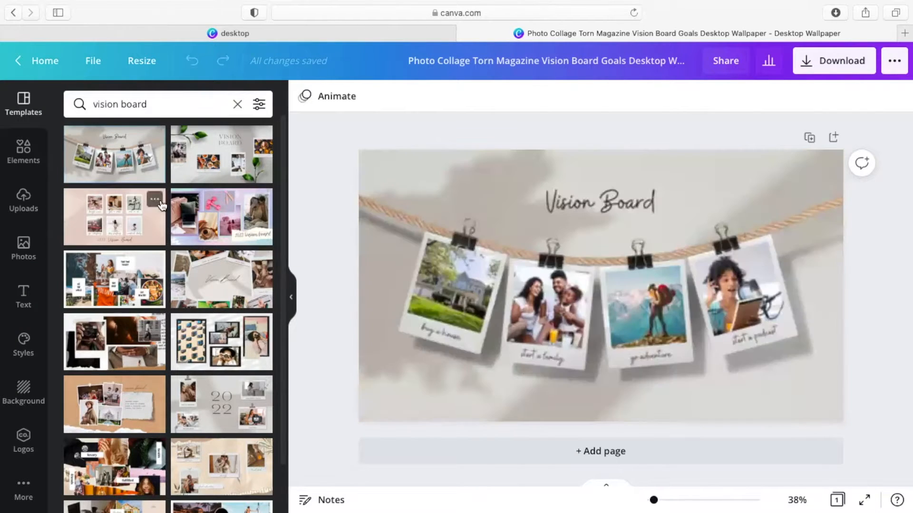
left_click(205, 166)
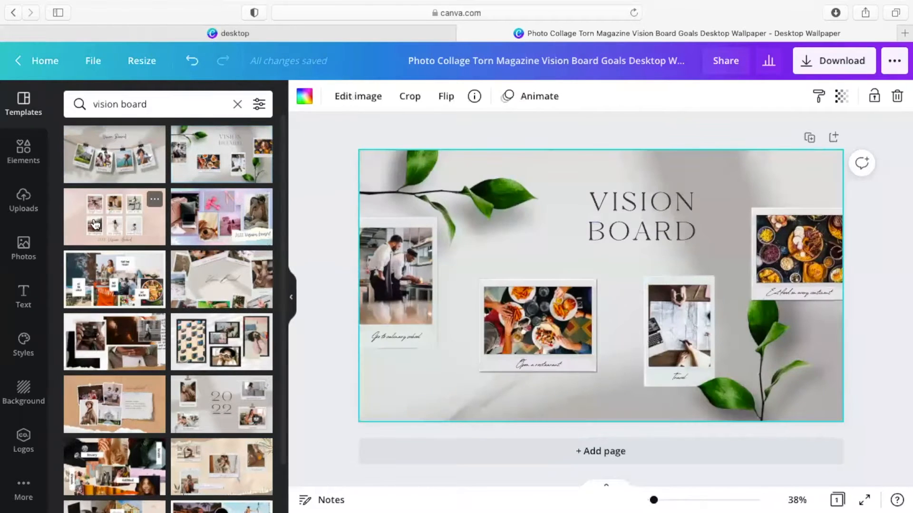
left_click(95, 223)
left_click(199, 230)
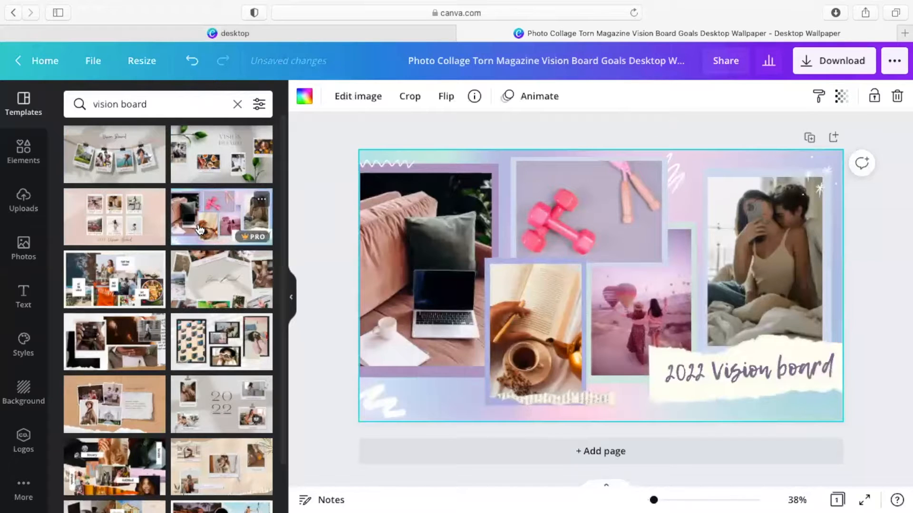
Step: Preview more vision board collages, then return to the torn-magazine luxury collage template
left_click(122, 291)
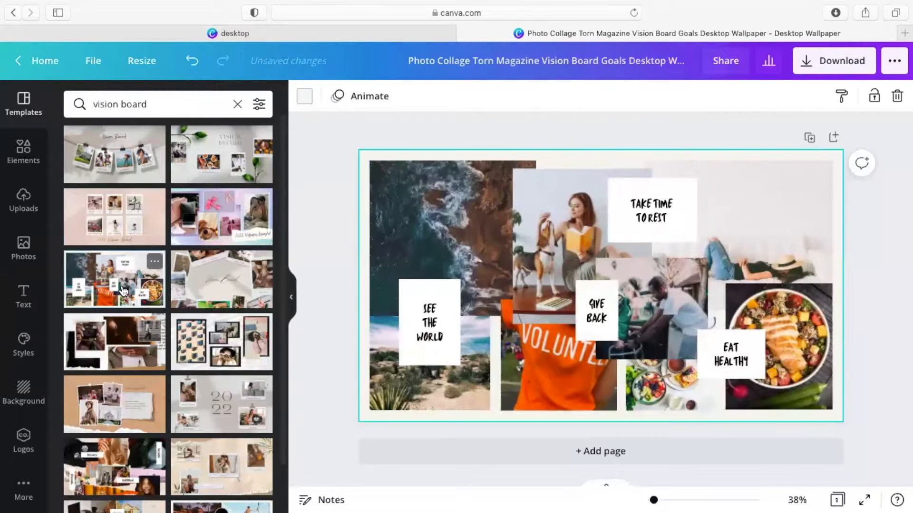
left_click(214, 277)
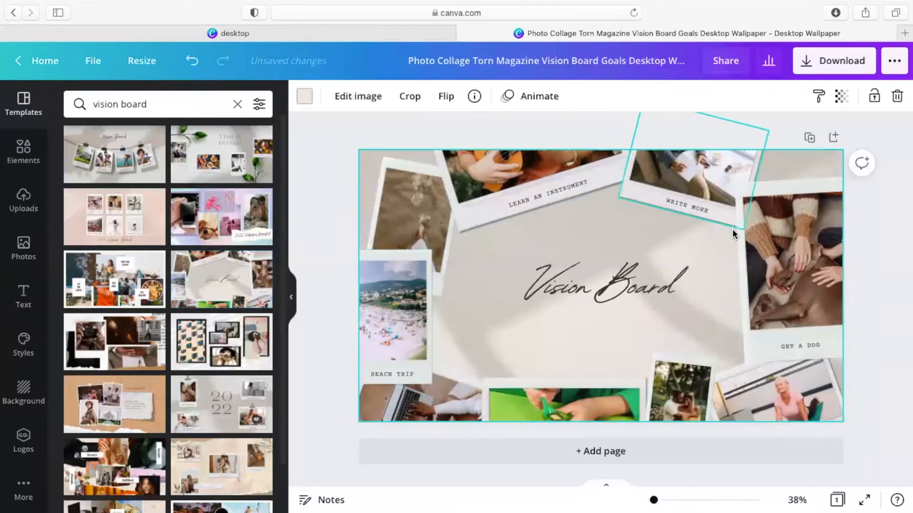
scroll(111, 399, "down", 2)
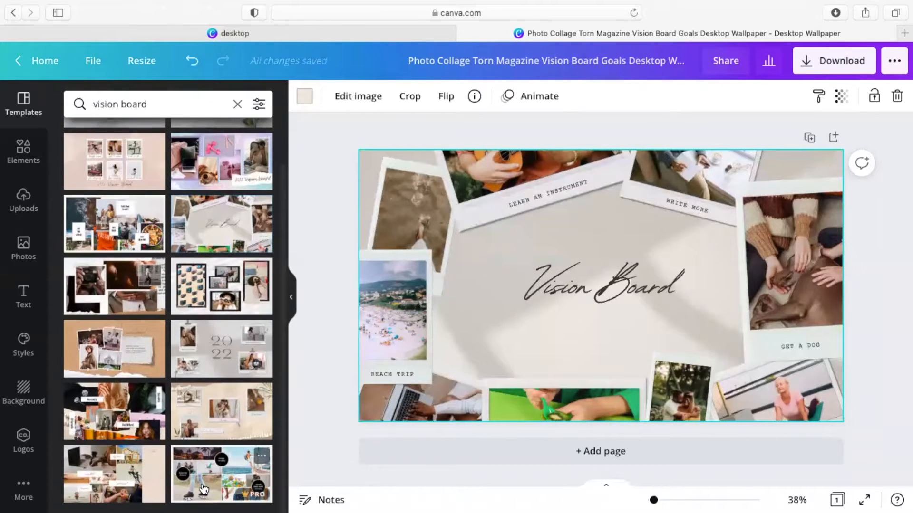
left_click(116, 476)
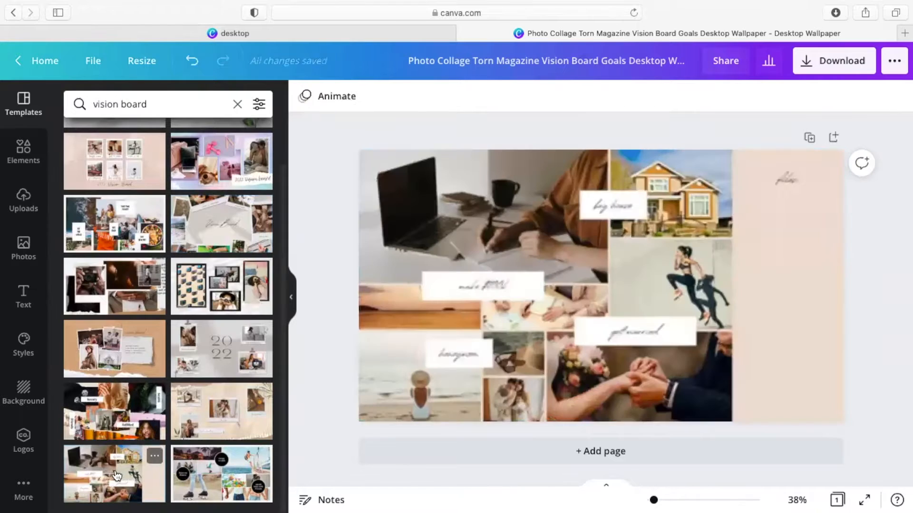
left_click(208, 501)
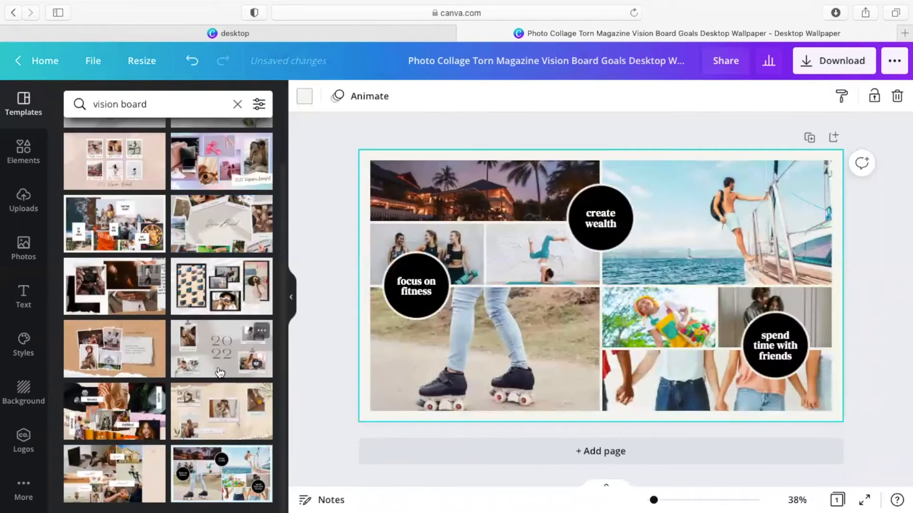
left_click(102, 408)
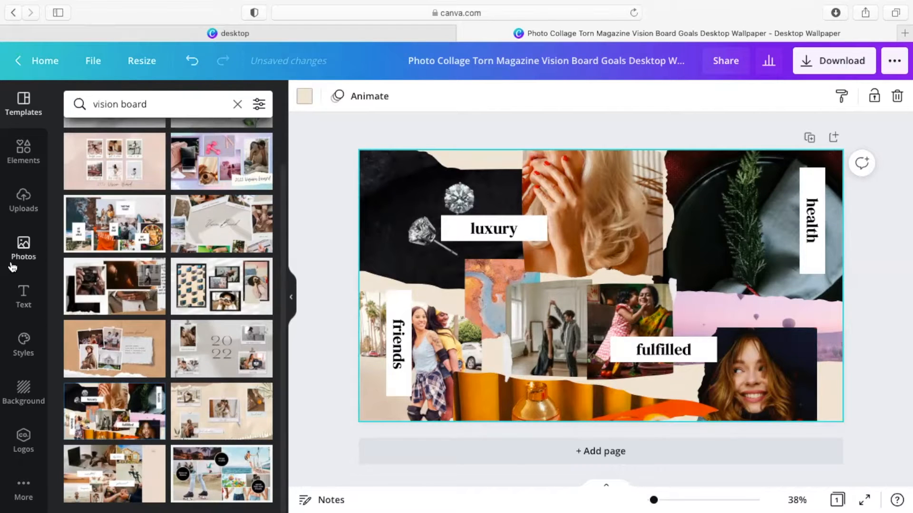
Step: Browse the uploaded images, such as the piggy bank and affiliate marketing diagram
left_click(25, 209)
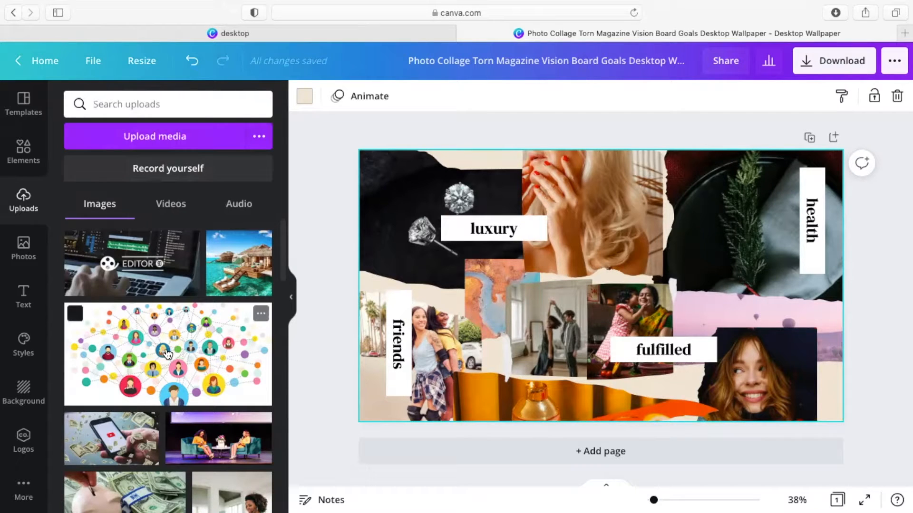
scroll(192, 397, "down", 2)
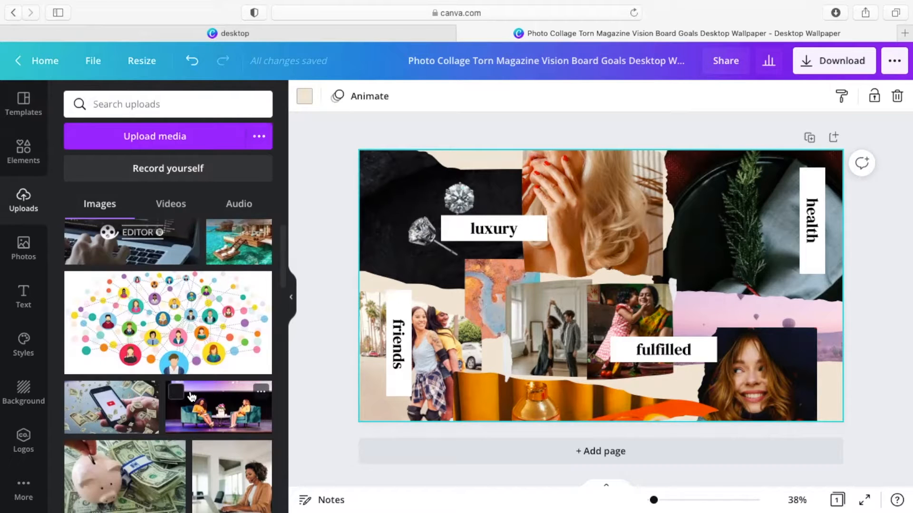
scroll(192, 397, "down", 10)
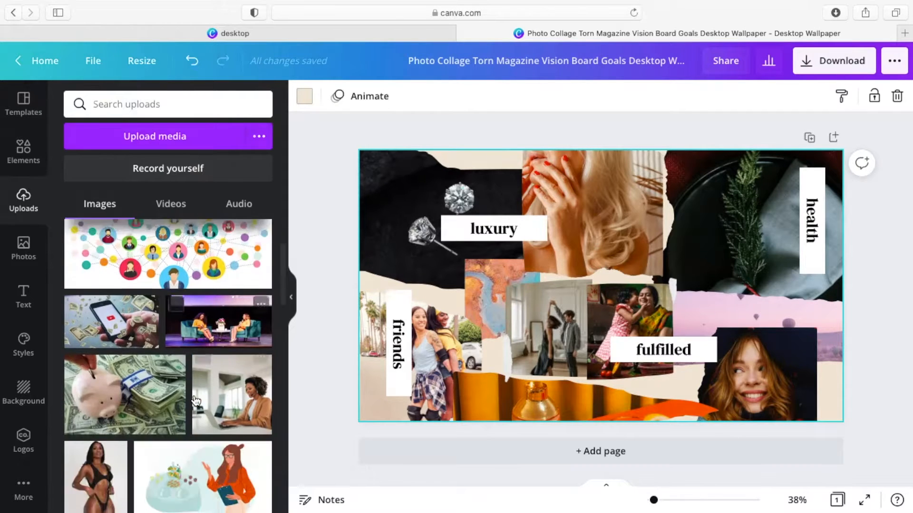
scroll(195, 402, "up", 8)
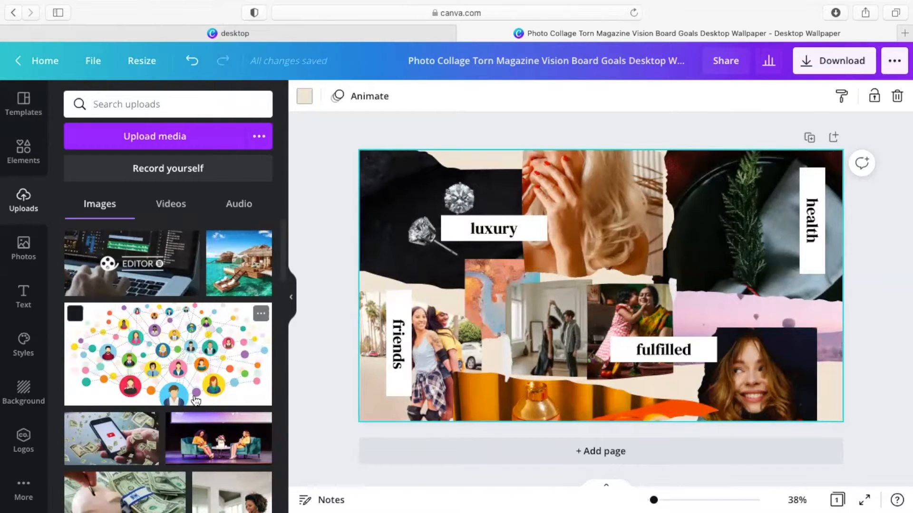
scroll(193, 404, "down", 8)
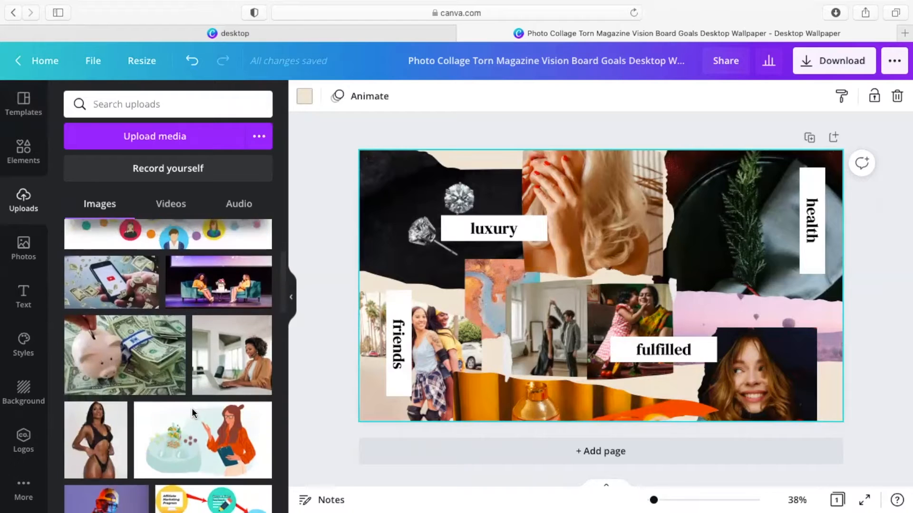
scroll(192, 408, "down", 3)
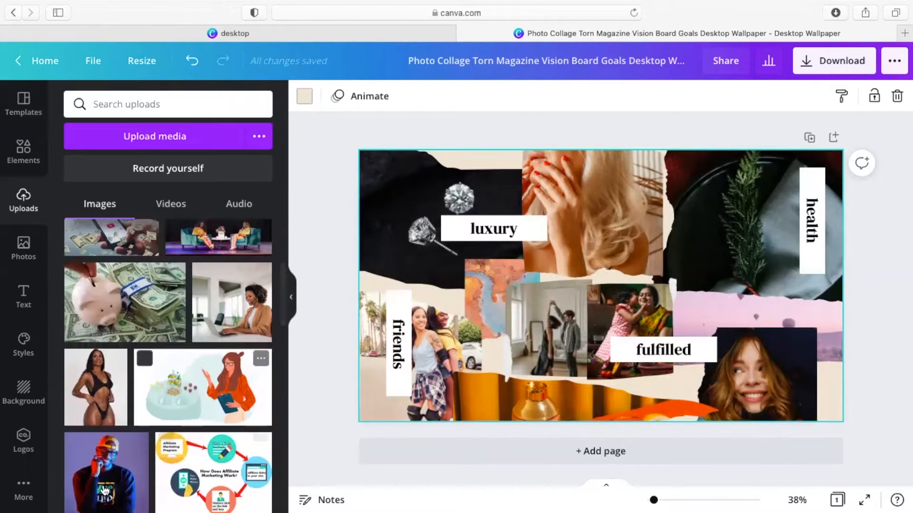
scroll(175, 404, "up", 5)
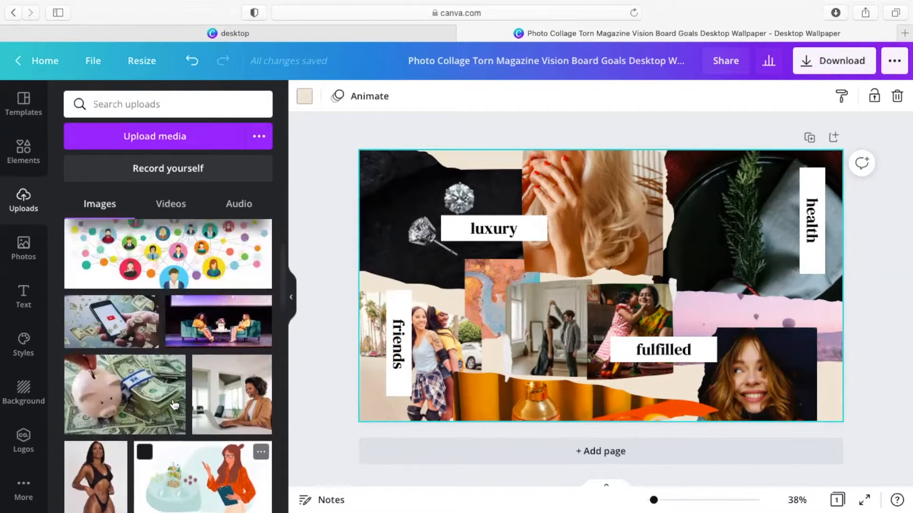
scroll(174, 405, "up", 4)
scroll(174, 405, "down", 6)
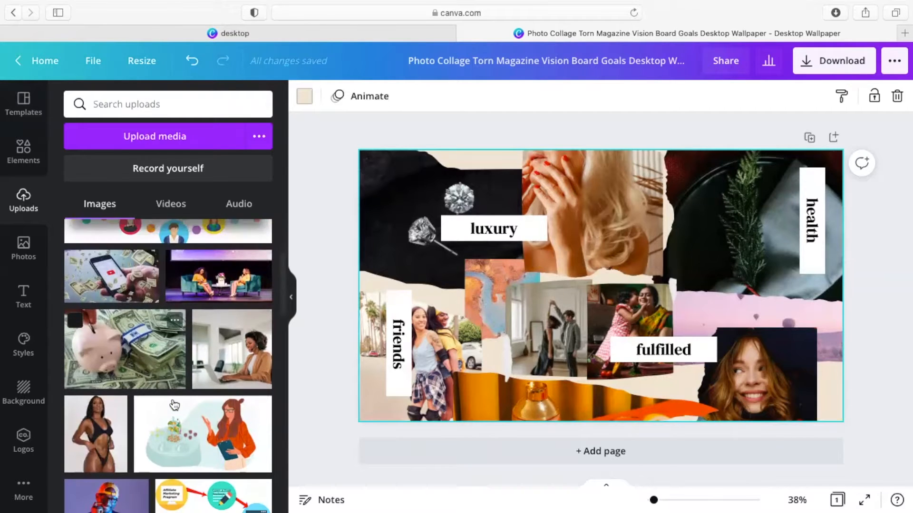
scroll(174, 404, "down", 3)
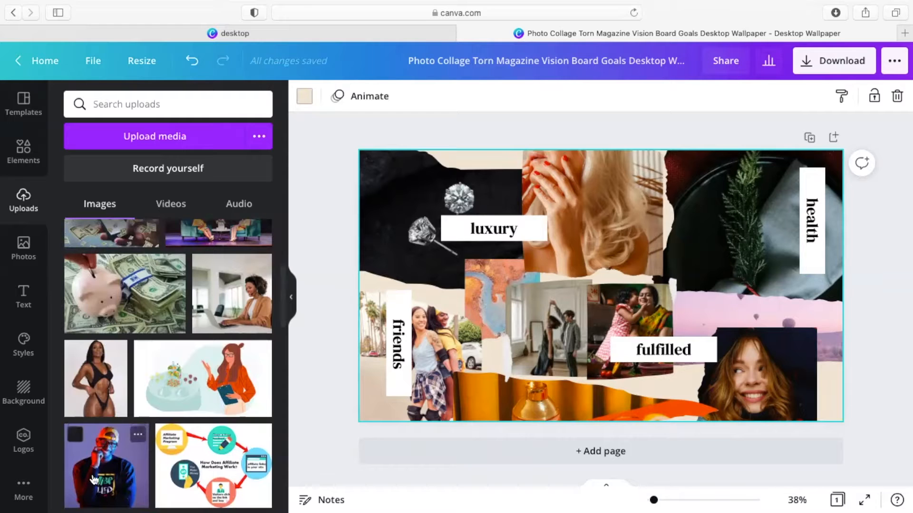
Step: Drop the man-in-cap, woman illustration and swimsuit photos into the health, bottom-right and friends frames
left_click_drag(101, 469, 722, 199)
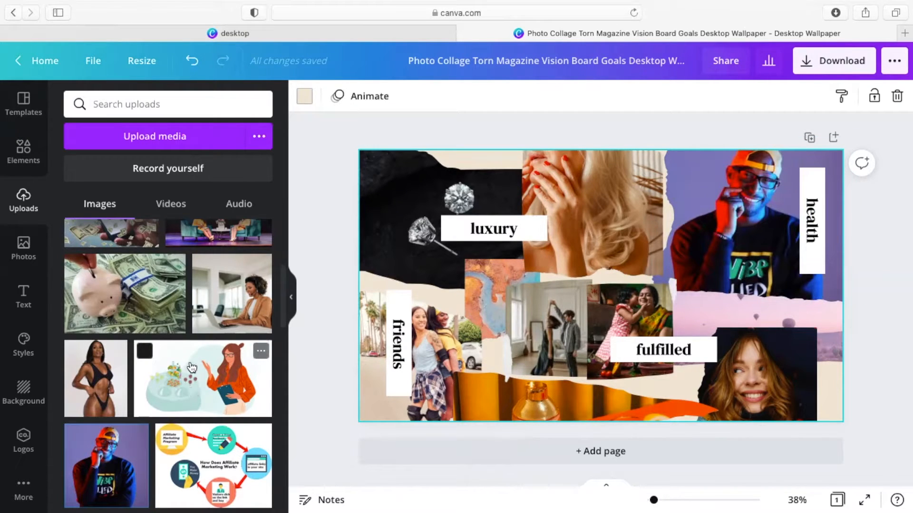
left_click_drag(191, 367, 769, 359)
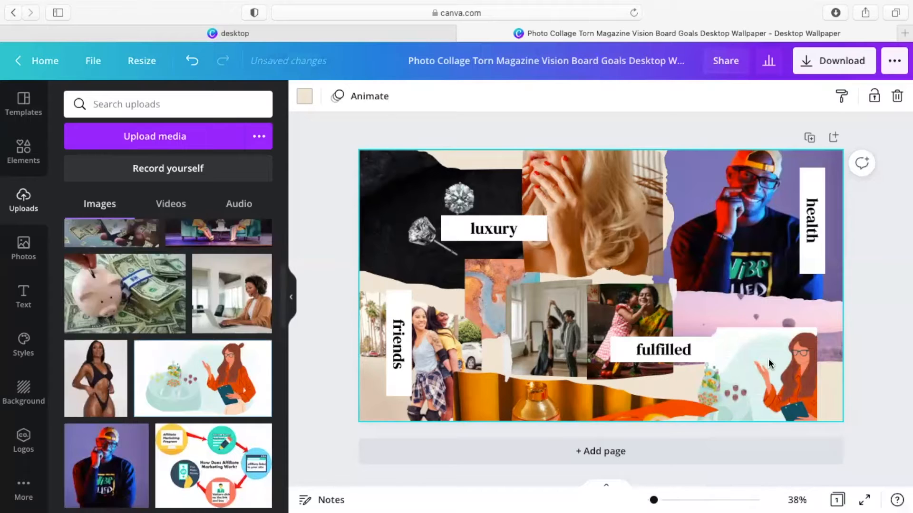
left_click_drag(100, 389, 418, 356)
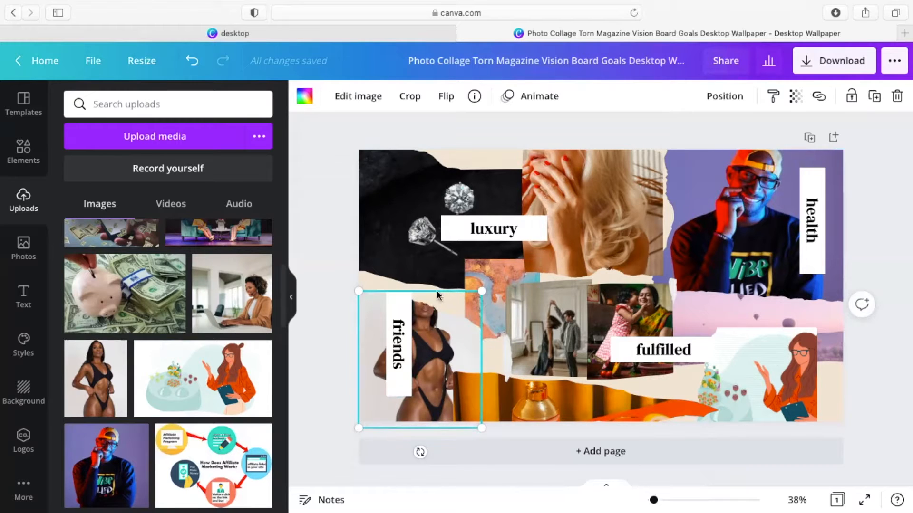
Step: Crop the swimsuit photo in the friends frame, shifting it so the woman's head shows
left_click(410, 96)
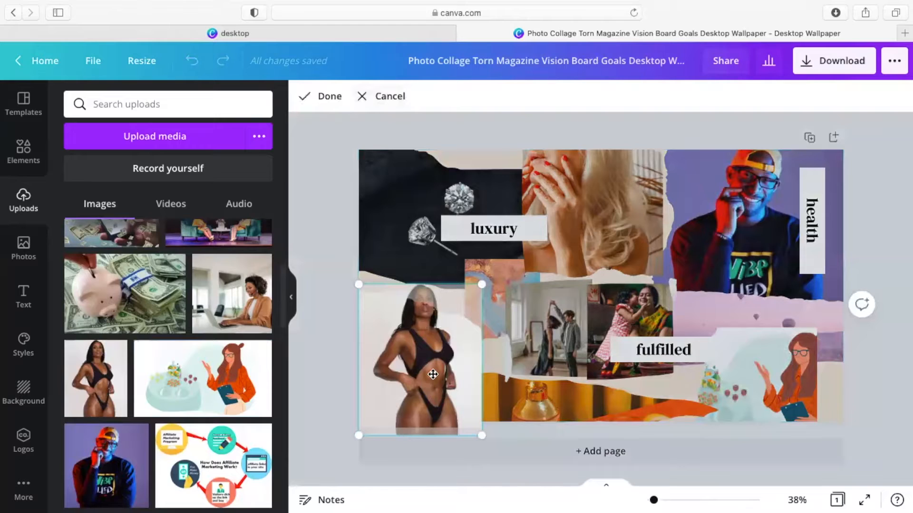
left_click_drag(433, 374, 433, 432)
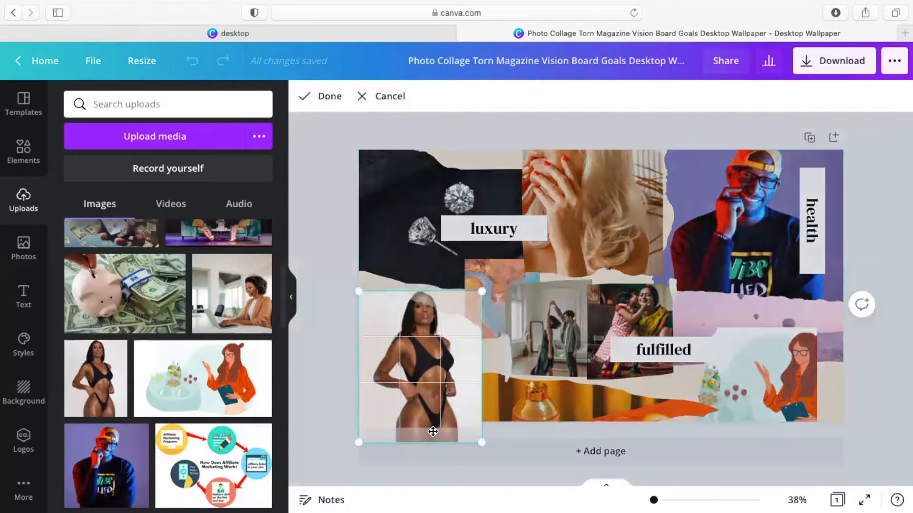
left_click(328, 96)
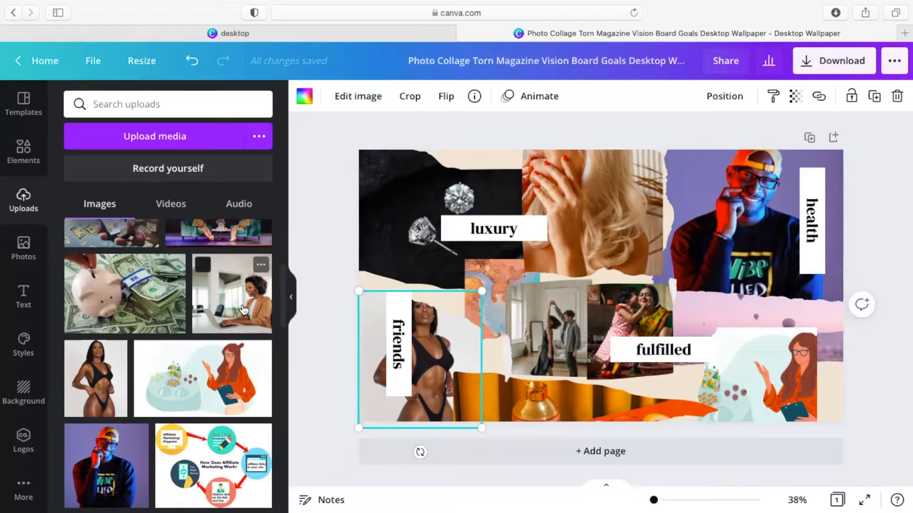
Step: Place the laptop woman, piggy bank and stage conversation photos, cropping the stage photo onto the speakers
left_click_drag(244, 310, 546, 319)
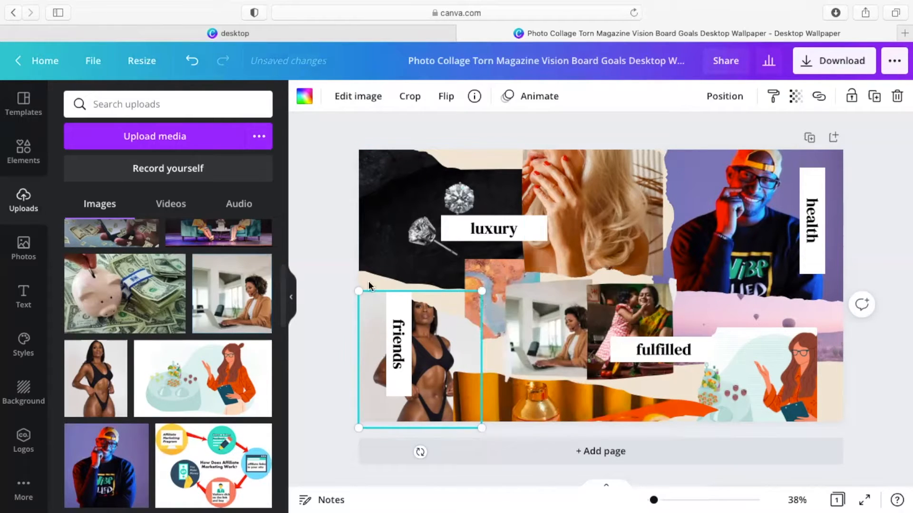
left_click_drag(125, 298, 405, 222)
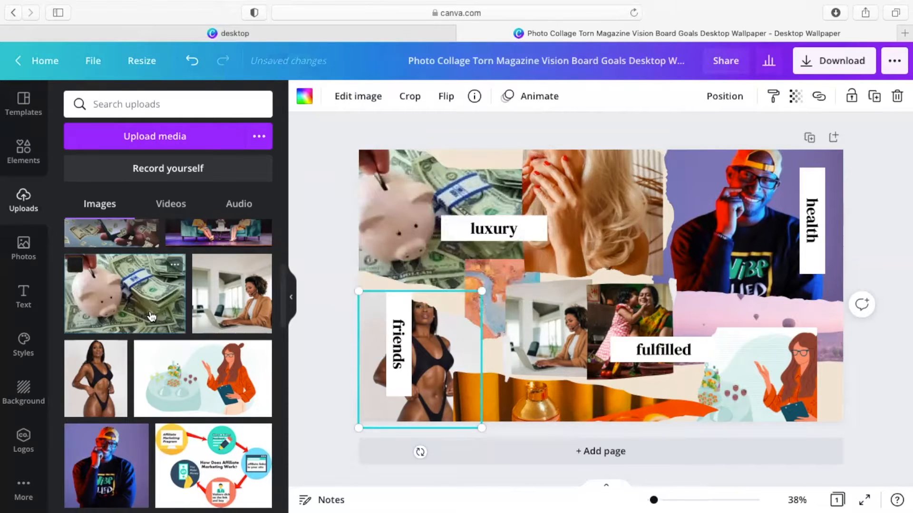
scroll(149, 327, "up", 4)
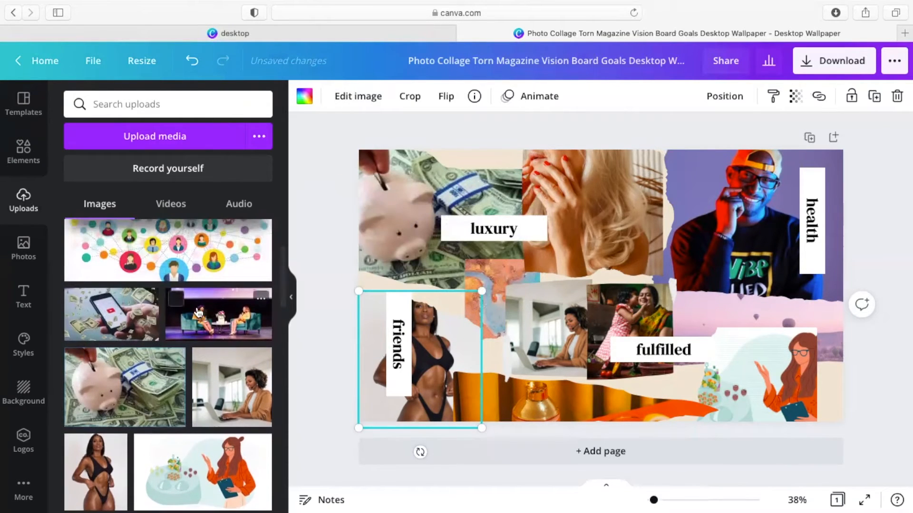
left_click_drag(204, 315, 561, 209)
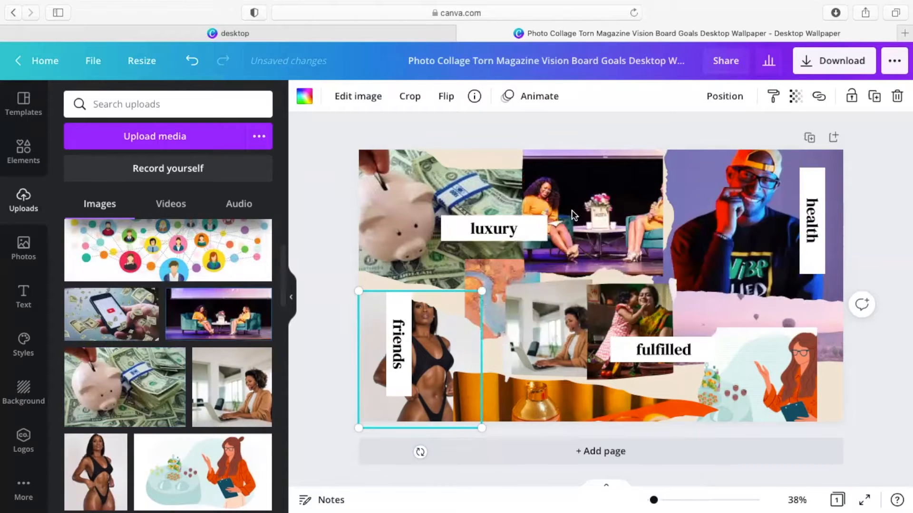
left_click(600, 200)
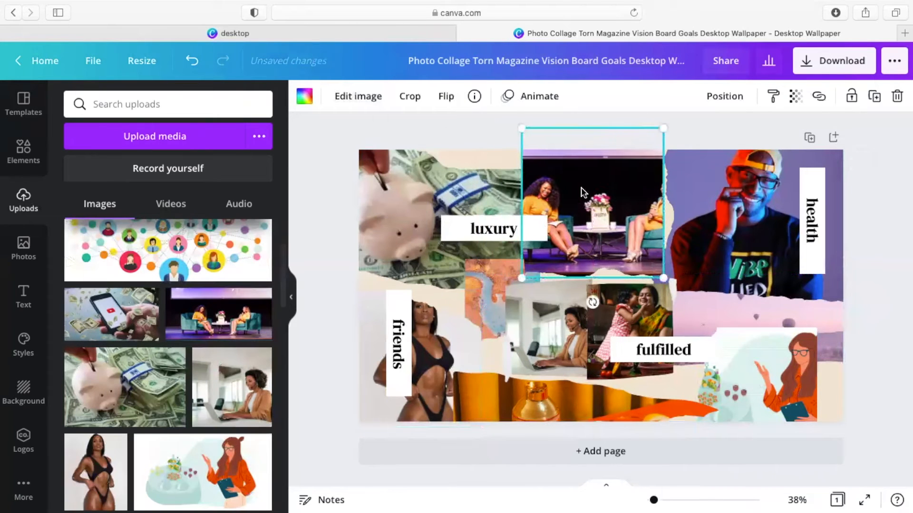
left_click(194, 70)
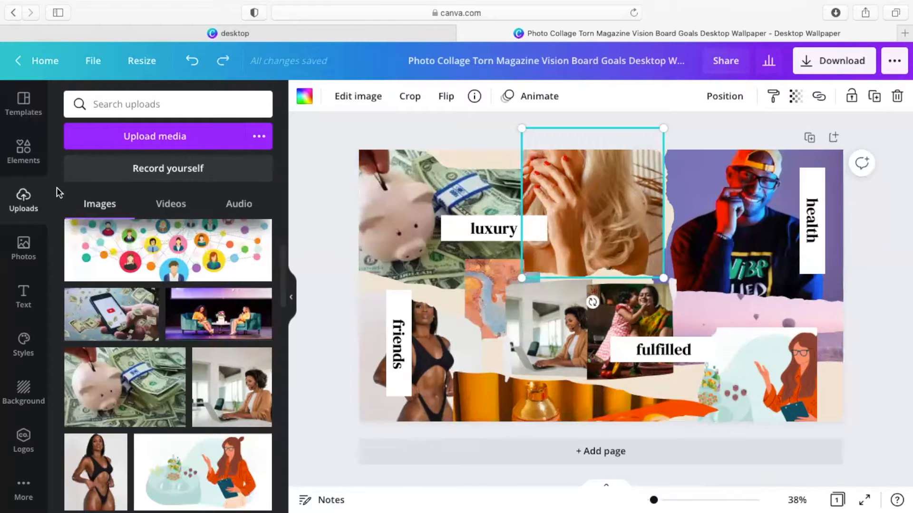
left_click_drag(420, 269, 563, 233)
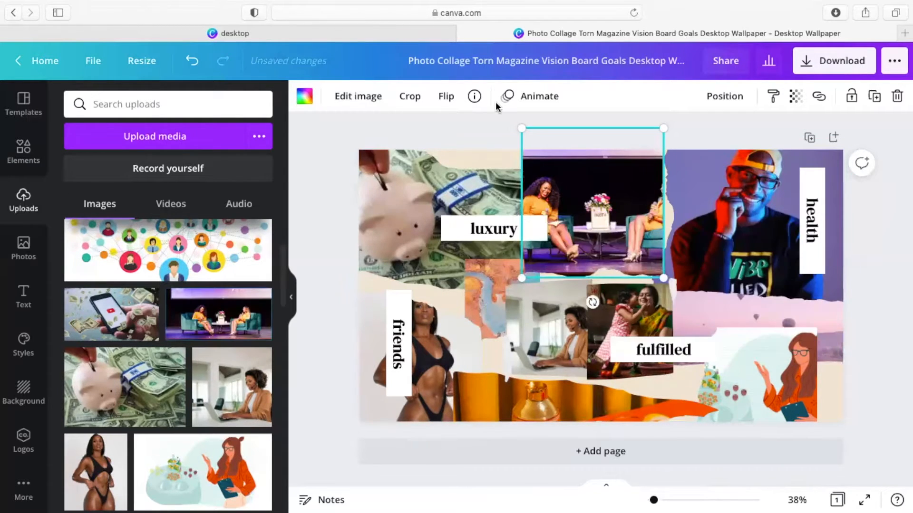
left_click(409, 96)
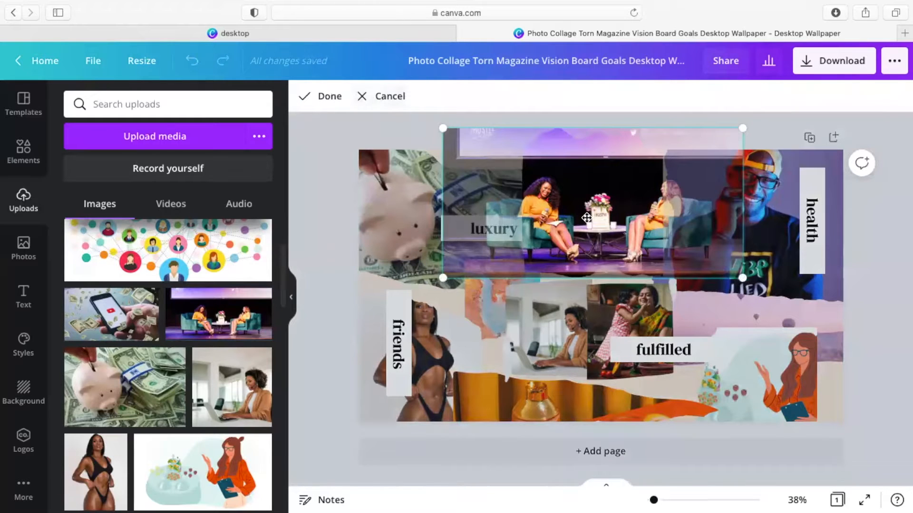
left_click_drag(583, 218, 573, 218)
left_click(327, 96)
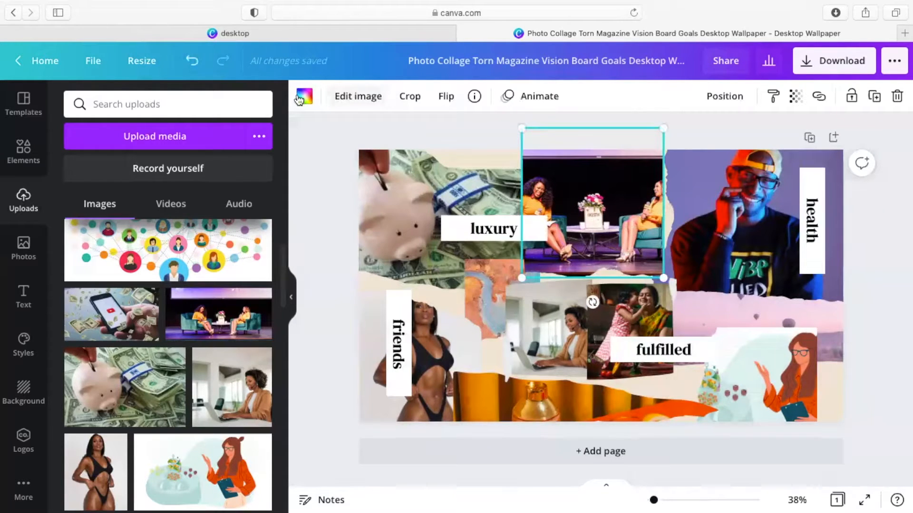
Step: Add the phone-with-cash, people network, beach bungalow and EDITOR photos, moving the bungalow frame under luxury
left_click_drag(110, 319, 644, 329)
scroll(238, 283, "up", 5)
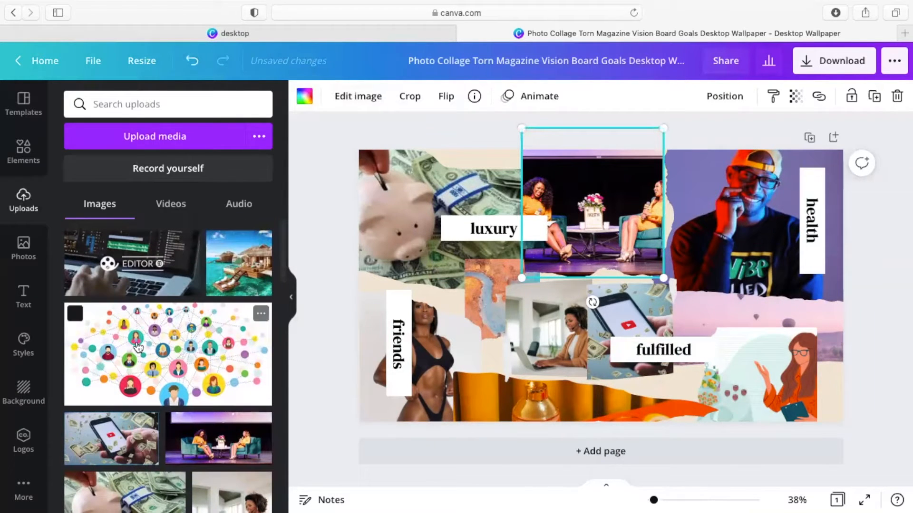
left_click_drag(137, 347, 515, 419)
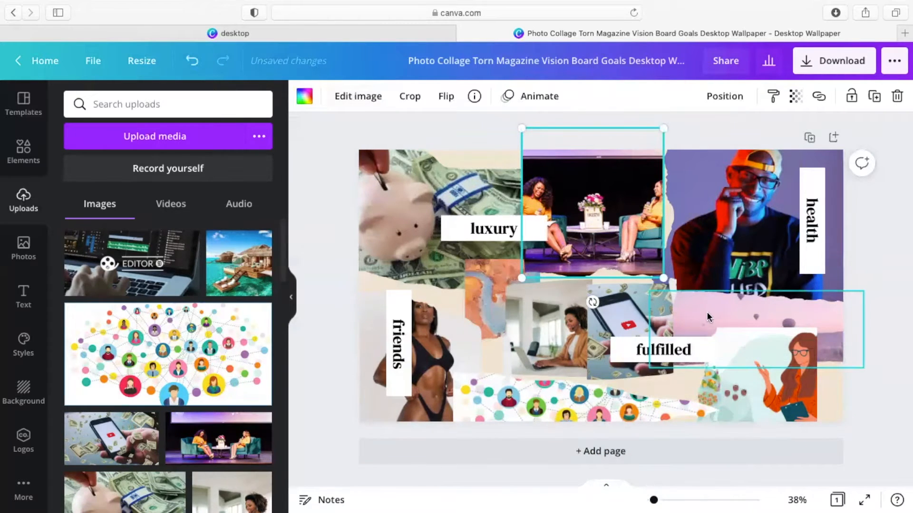
left_click_drag(239, 262, 478, 285)
left_click(480, 292)
left_click(487, 274)
left_click_drag(484, 275, 462, 260)
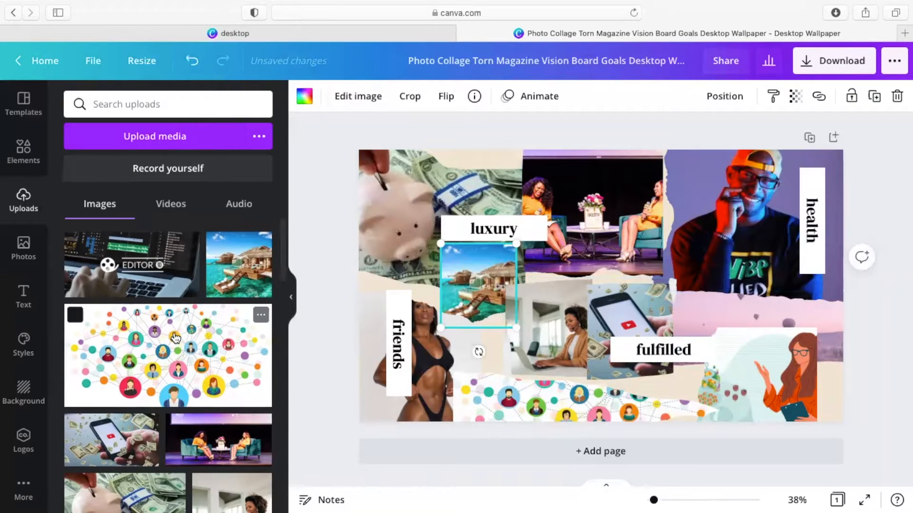
left_click_drag(133, 255, 703, 310)
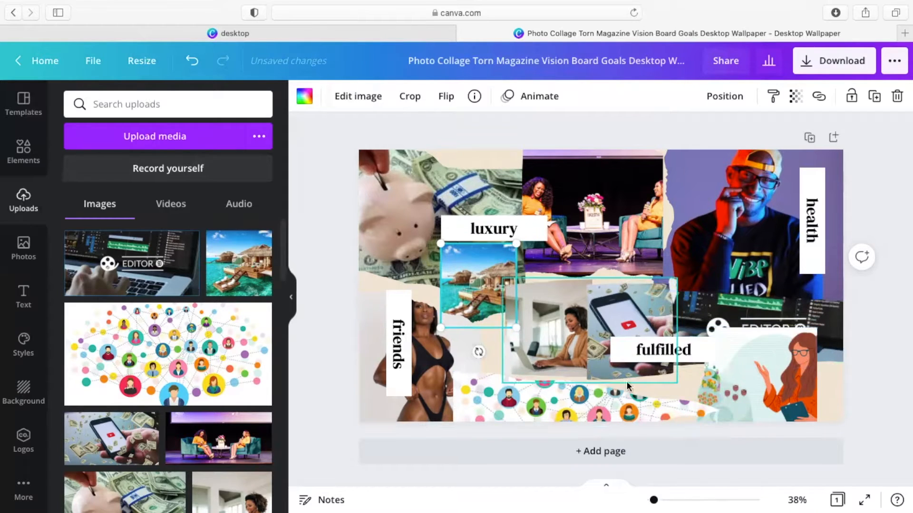
left_click(717, 300)
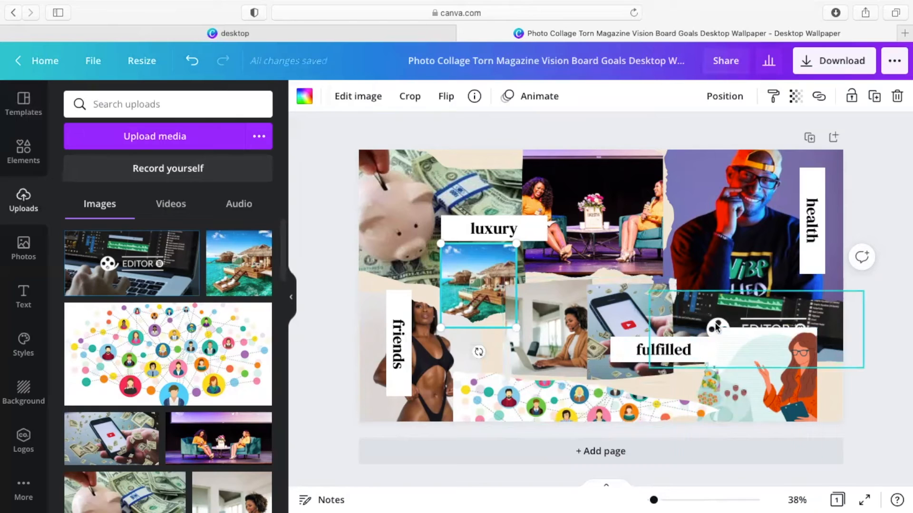
Step: Bring the EDITOR image forward two layers
left_click(727, 97)
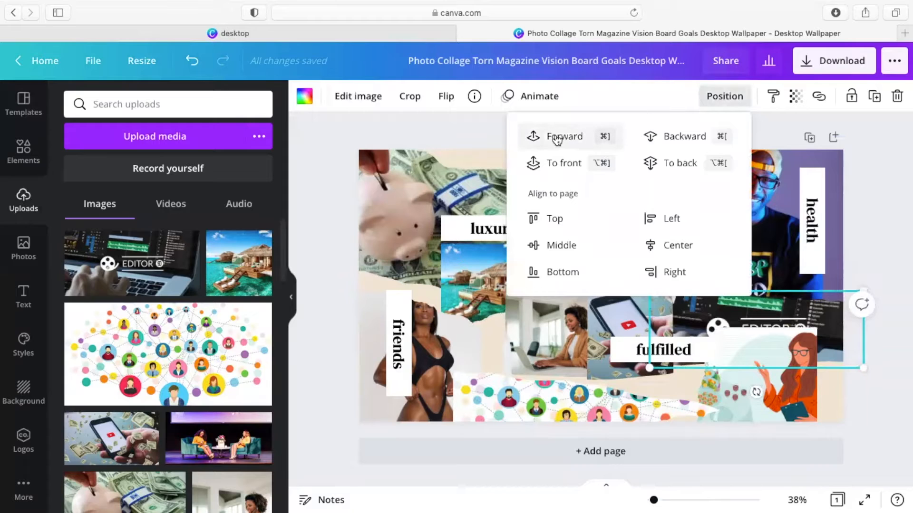
left_click(557, 139)
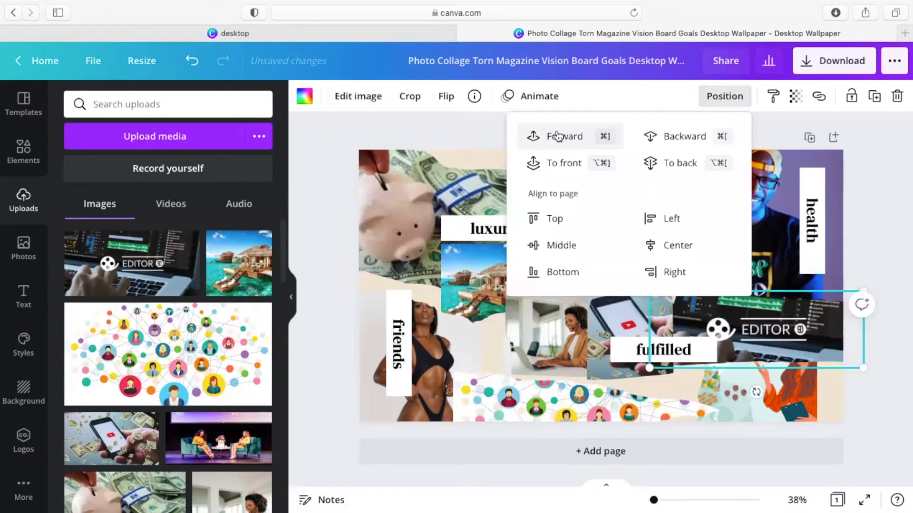
left_click(557, 136)
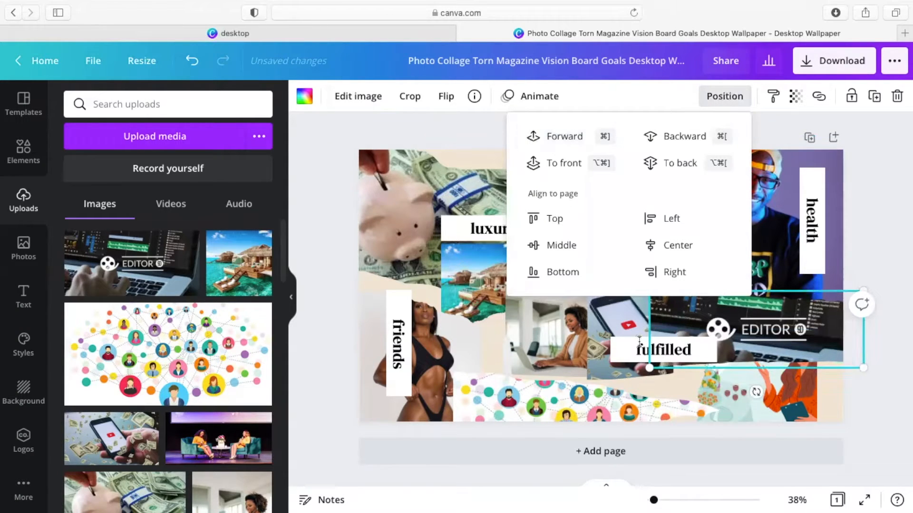
left_click(781, 267)
left_click(726, 309)
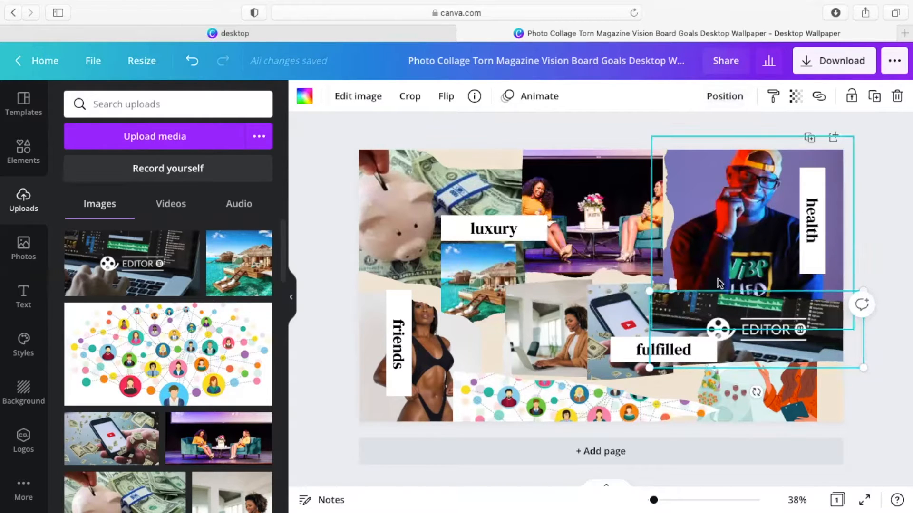
Step: Nudge the laptop, beach and EDITOR photos, and move the orange-woman illustration lower right
left_click_drag(537, 319, 517, 321)
left_click_drag(456, 269, 449, 270)
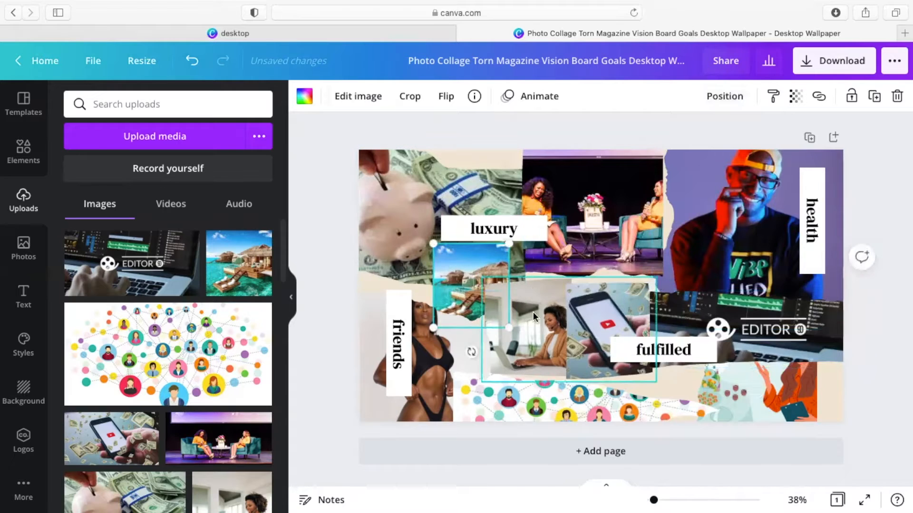
left_click_drag(524, 312, 543, 304)
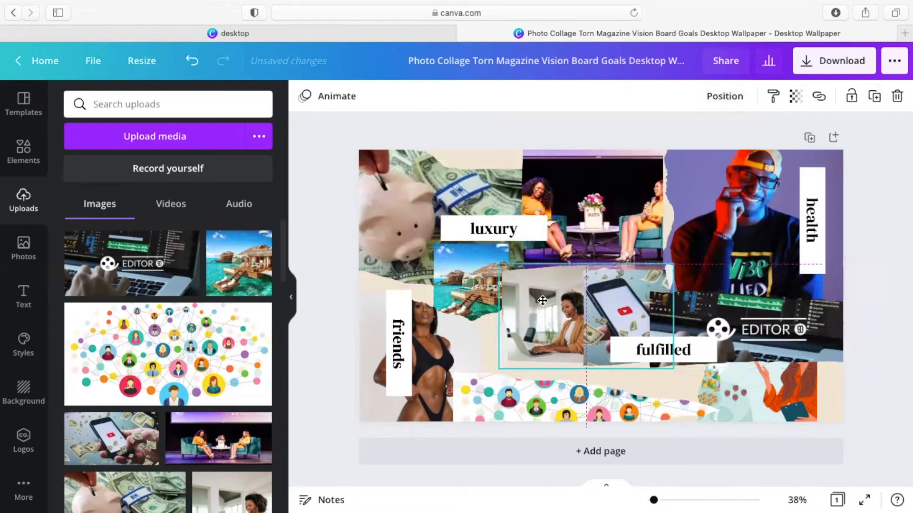
left_click(734, 307)
left_click_drag(734, 307, 735, 310)
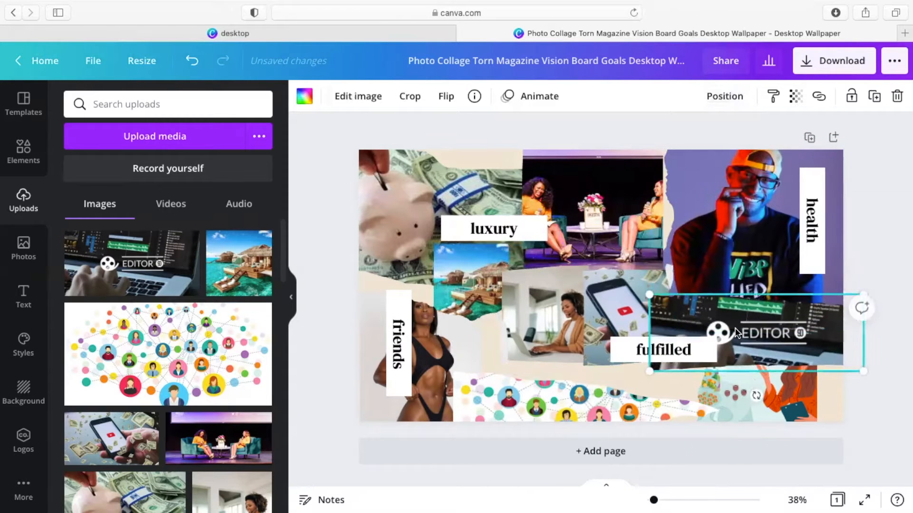
left_click(754, 380)
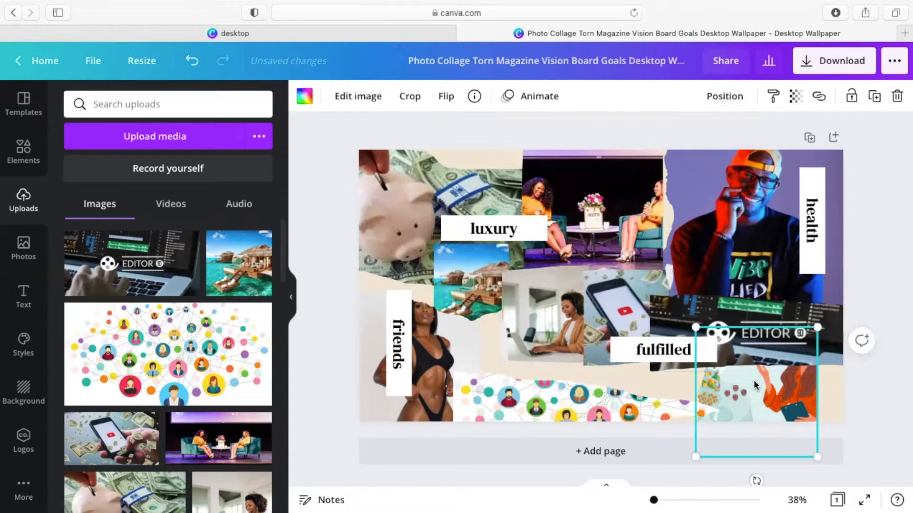
left_click_drag(754, 380, 760, 409)
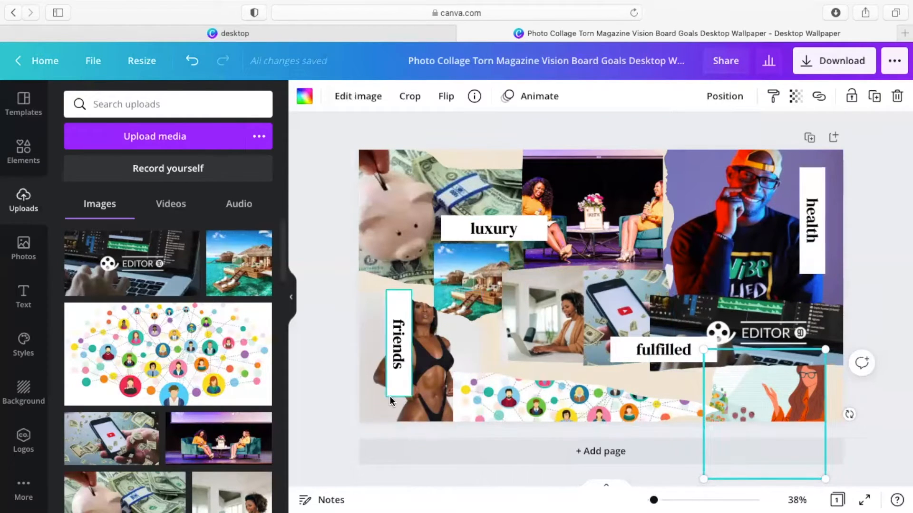
Step: Rename luxury to 'savings' and fulfilled to 'monetization', widening its box to one line
double_click(494, 229)
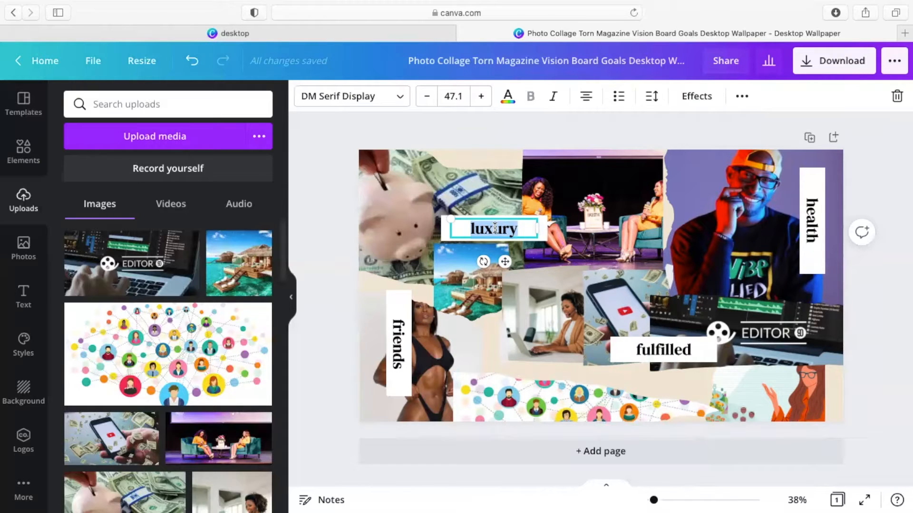
type("savinds")
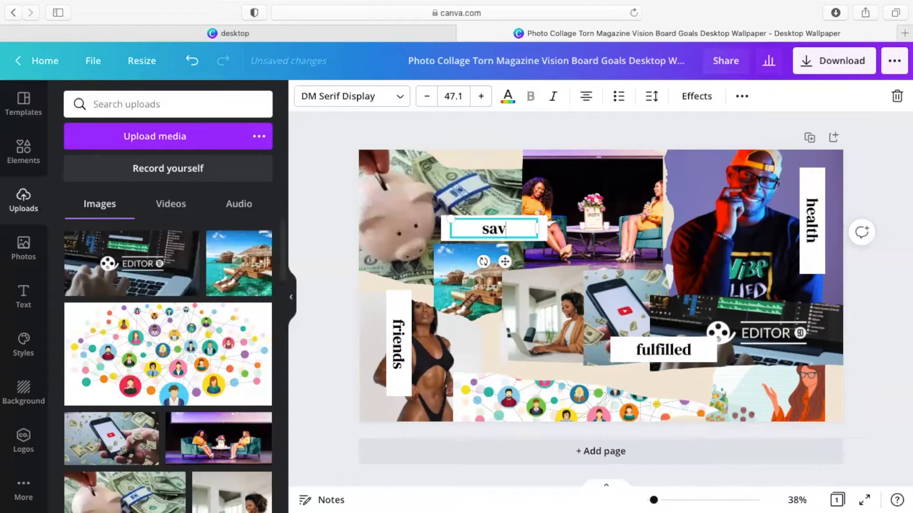
key("BackSpace")
key("BackSpace")
type("gs")
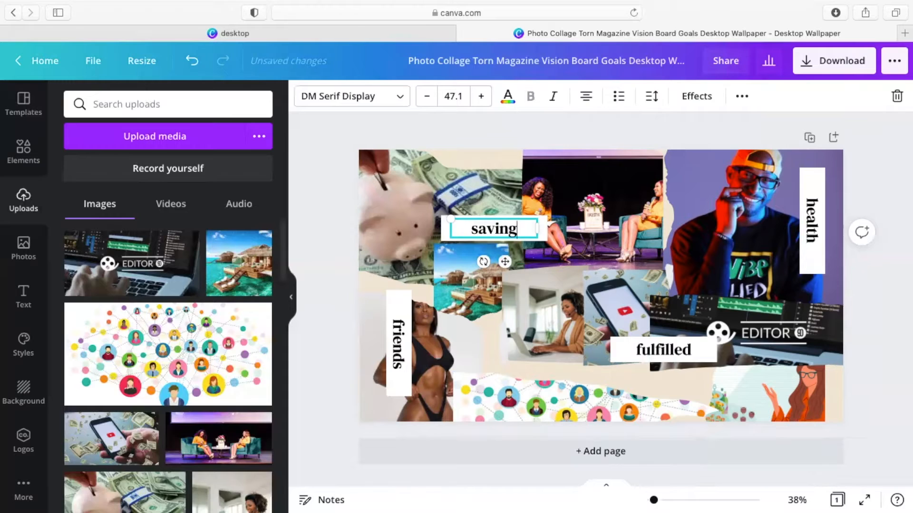
double_click(655, 347)
type("moneti")
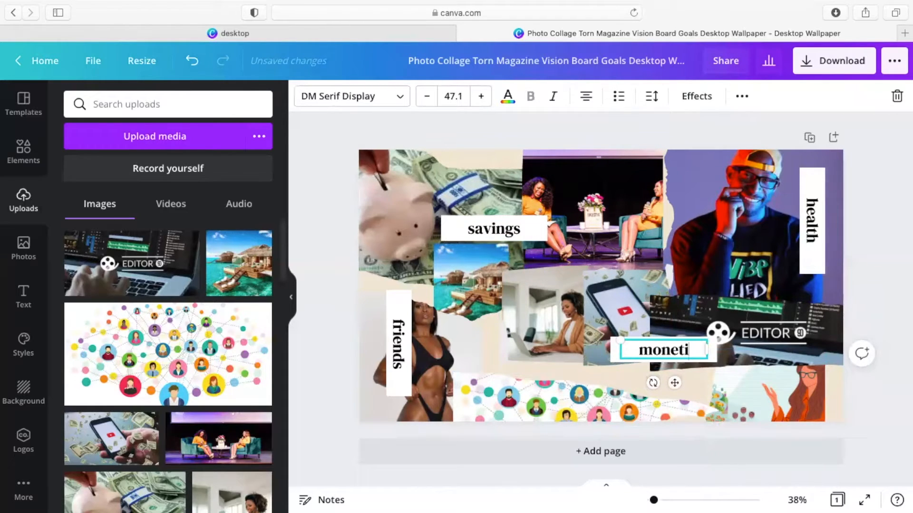
type("zation")
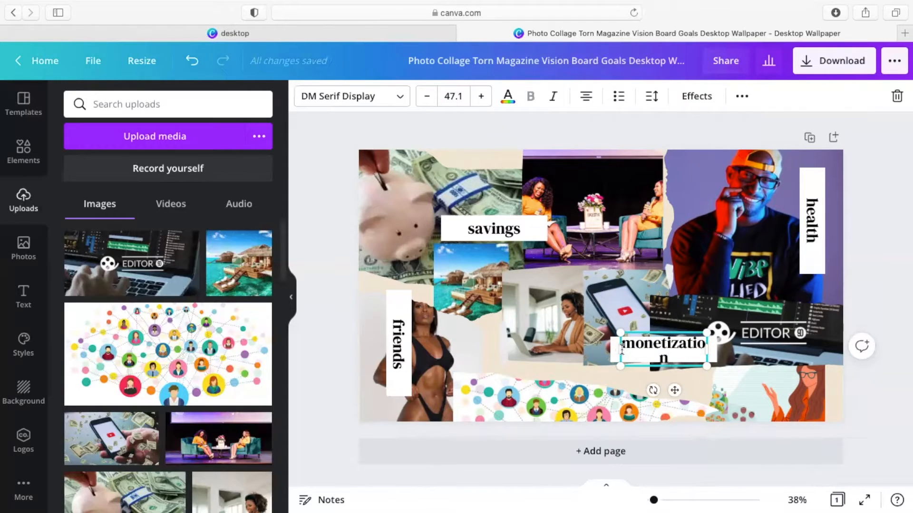
left_click_drag(615, 348, 610, 350)
Step: Change the vertical labels health to 'networking' and friends to 'wellness'
left_click(811, 220)
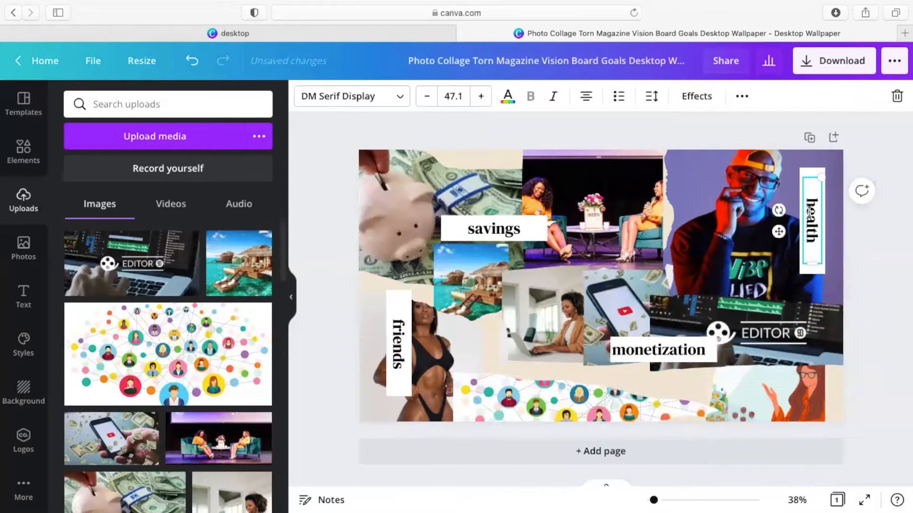
type("communi")
key("BackSpace")
key("BackSpace")
key("BackSpace")
key("BackSpace")
key("BackSpace")
type("networking")
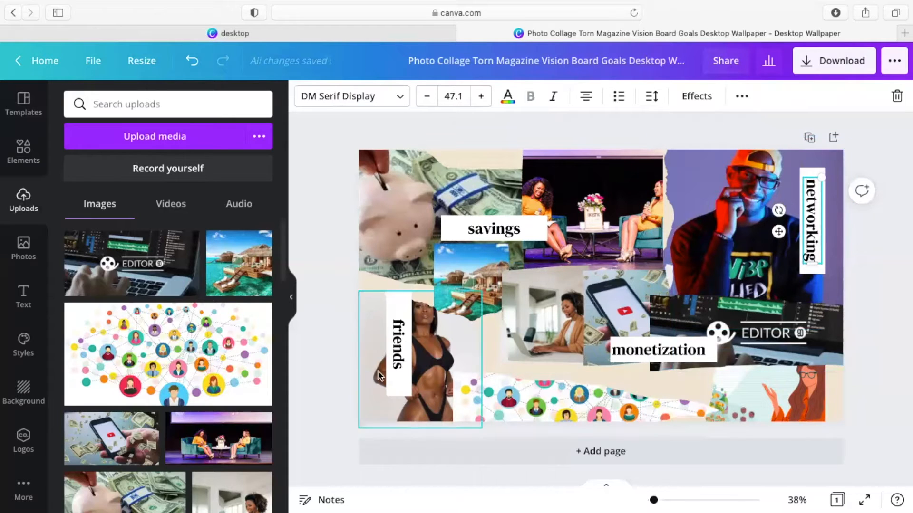
left_click(396, 342)
double_click(397, 341)
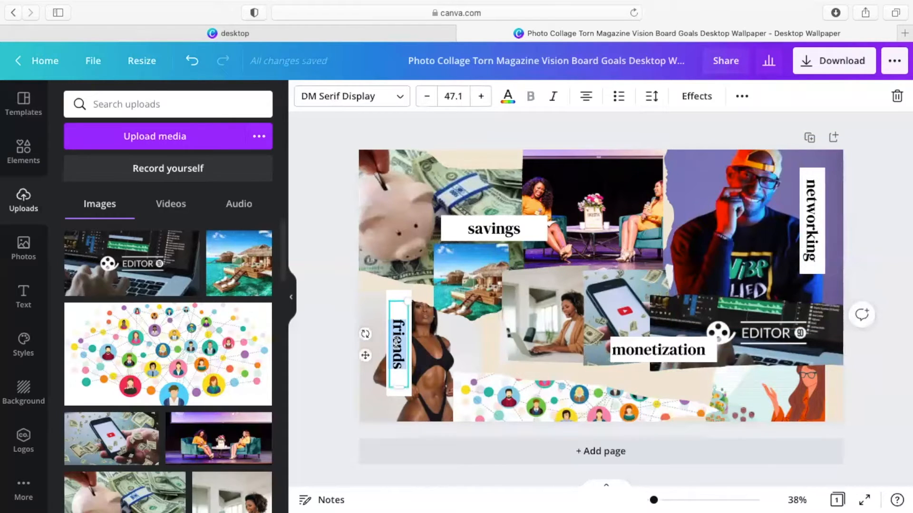
type("wel")
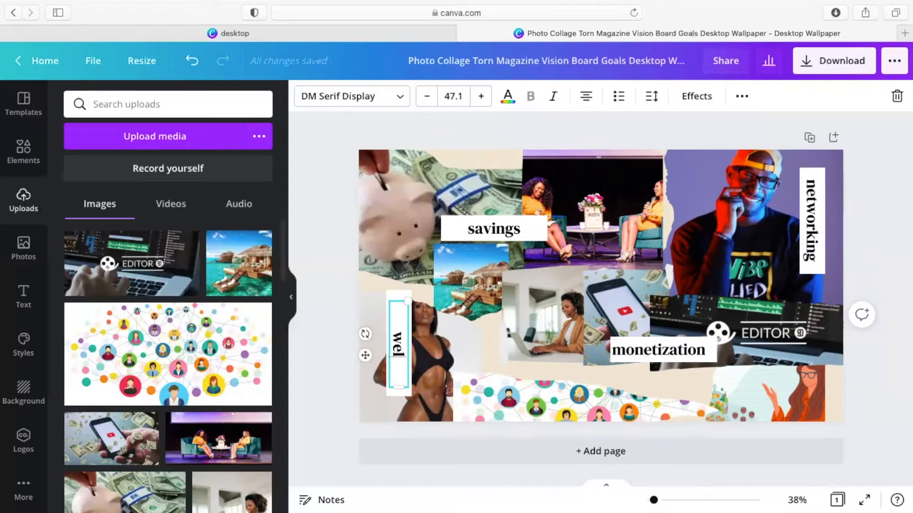
type("lness")
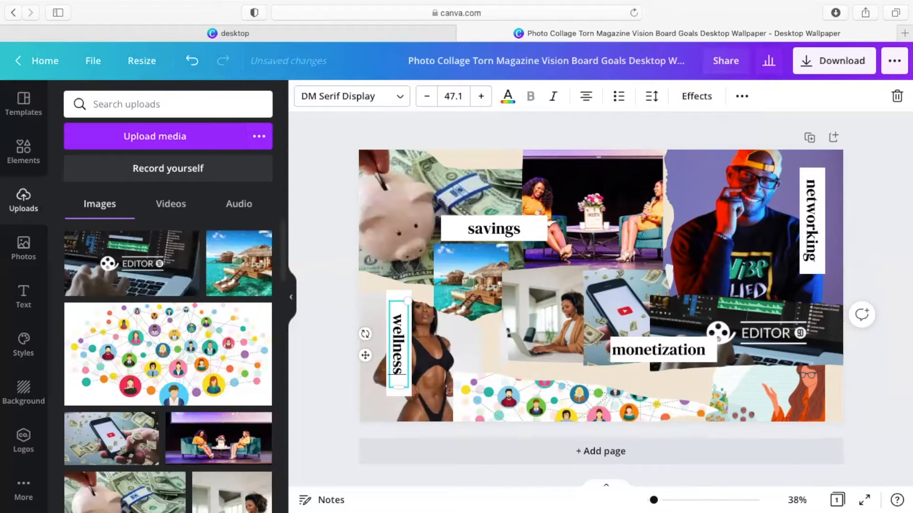
left_click(851, 404)
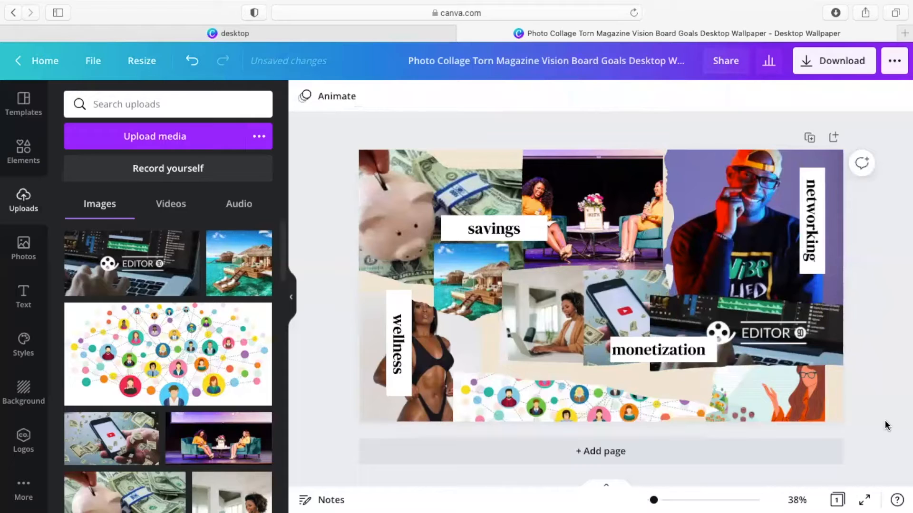
Step: Add a second page and apply the pink 2022 Vision Board polaroid template to it
left_click(578, 461)
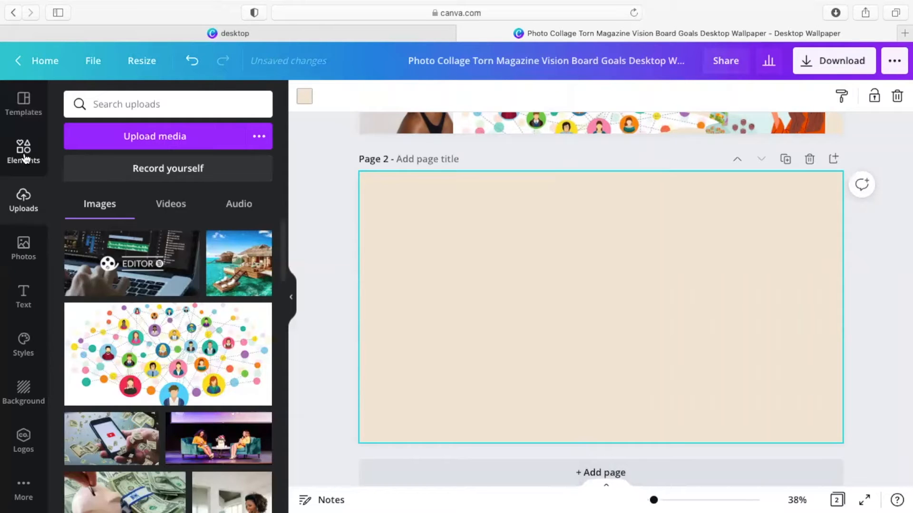
left_click(26, 109)
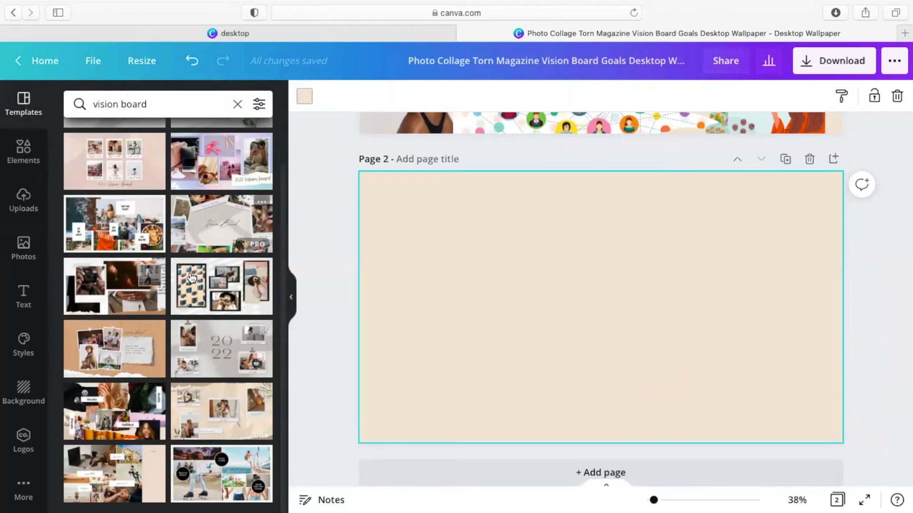
scroll(212, 407, "down", 1)
scroll(212, 407, "up", 1)
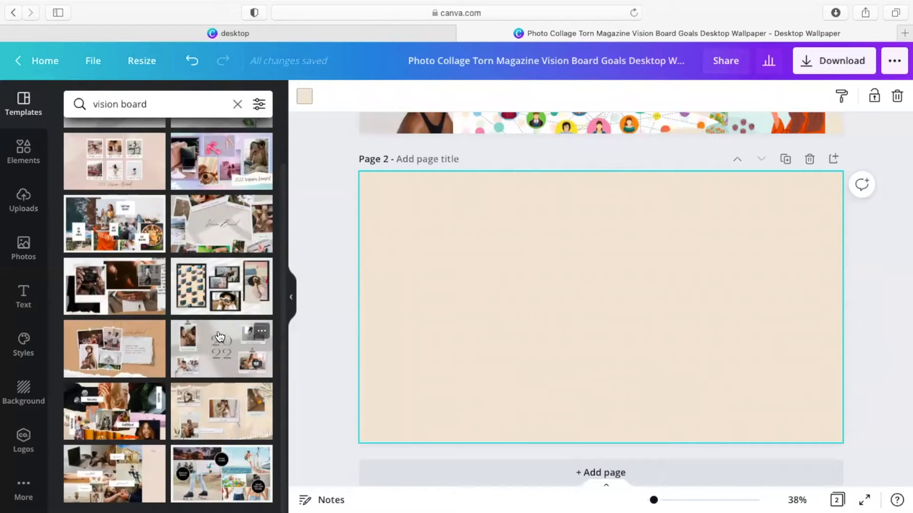
scroll(229, 317, "up", 3)
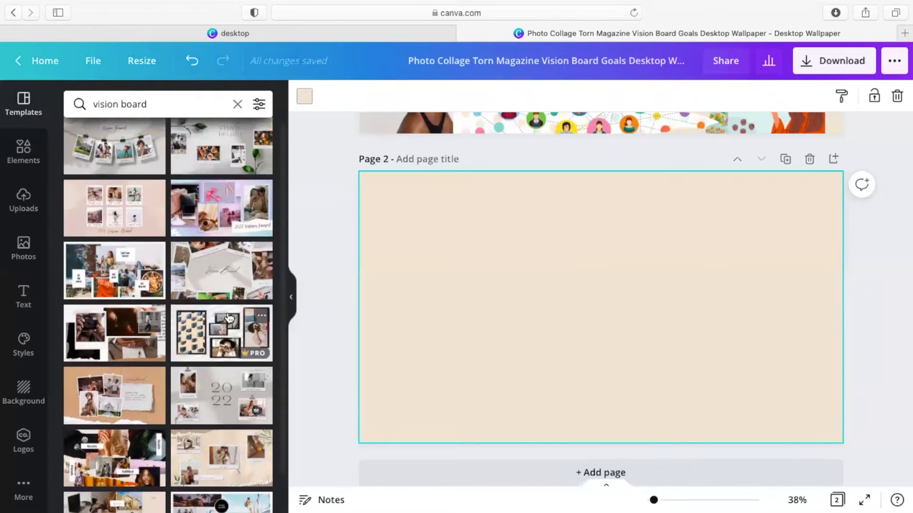
left_click(212, 292)
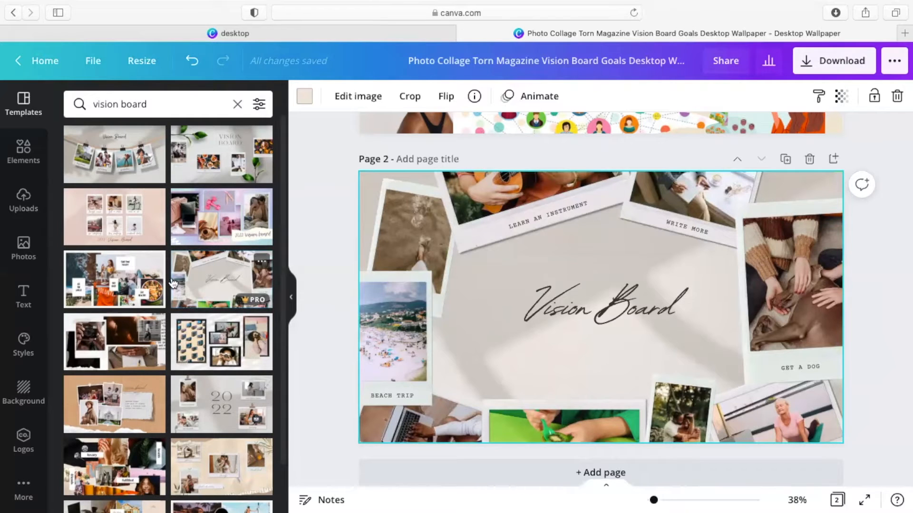
left_click(109, 228)
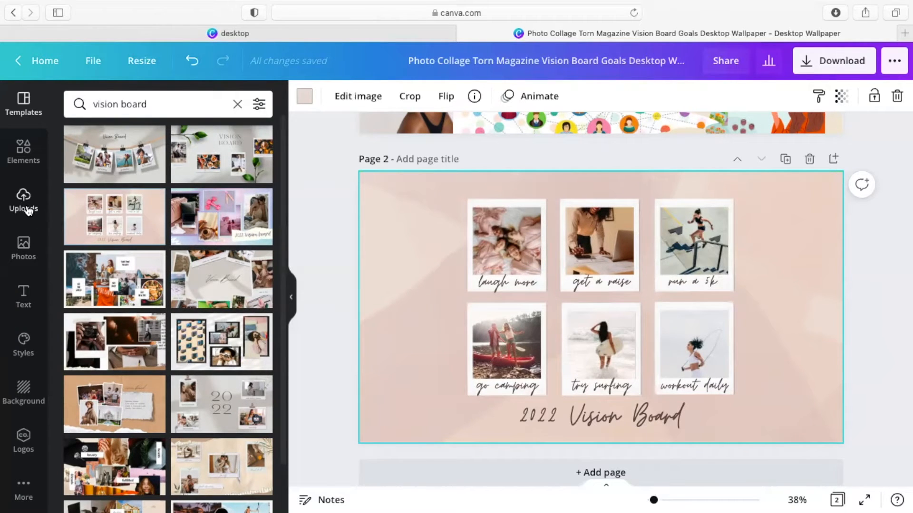
left_click(27, 208)
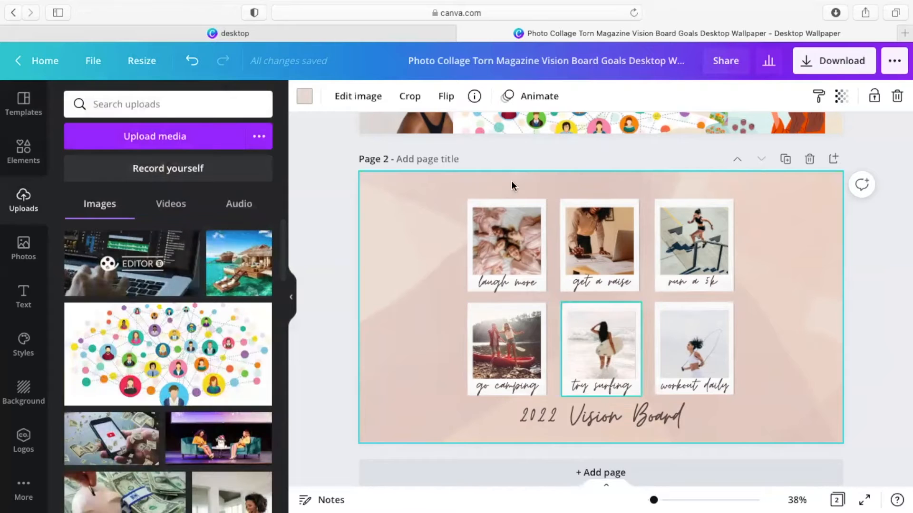
Step: Put the man's photo in 'get a raise' and a cropped swimsuit photo in 'laugh more'
scroll(226, 437, "down", 3)
scroll(226, 437, "down", 3)
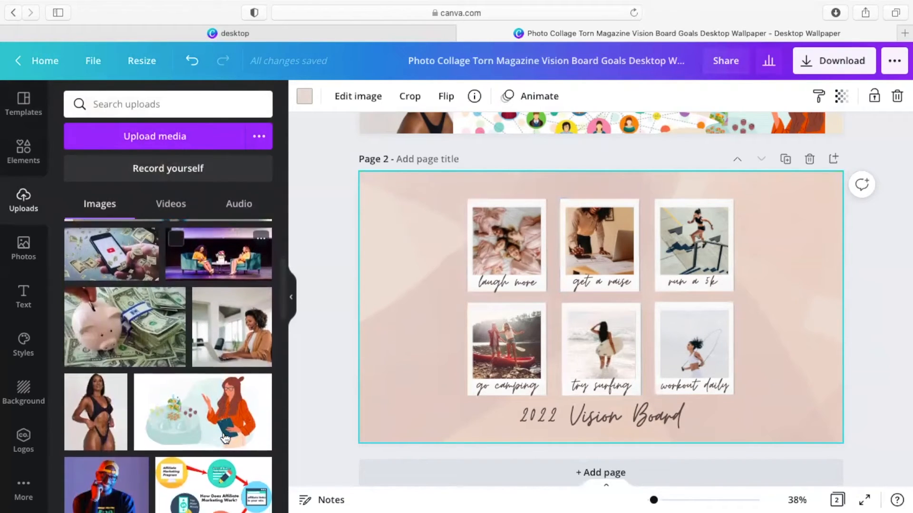
left_click_drag(94, 474, 596, 240)
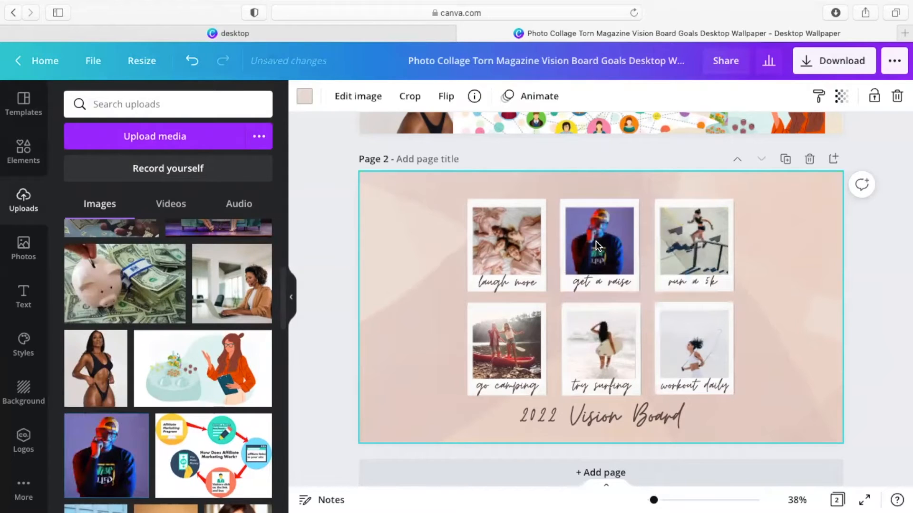
left_click_drag(88, 382, 503, 239)
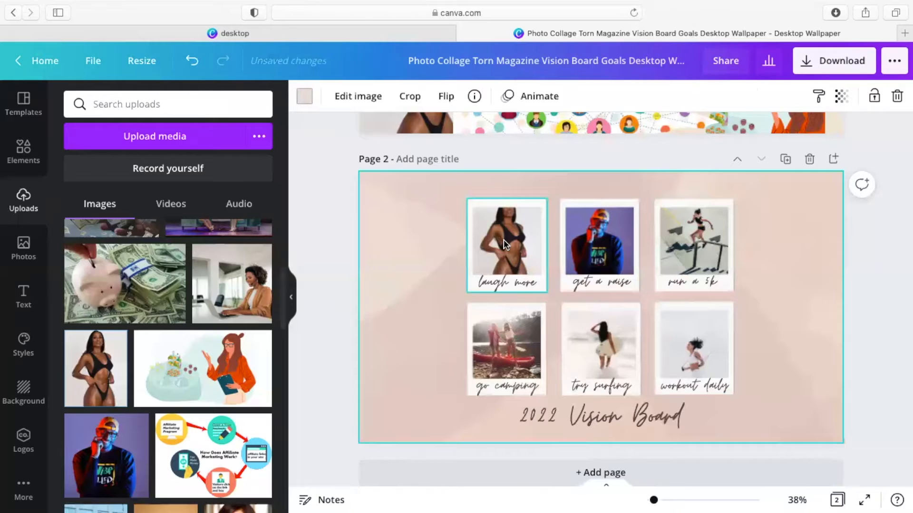
left_click(504, 240)
left_click(410, 96)
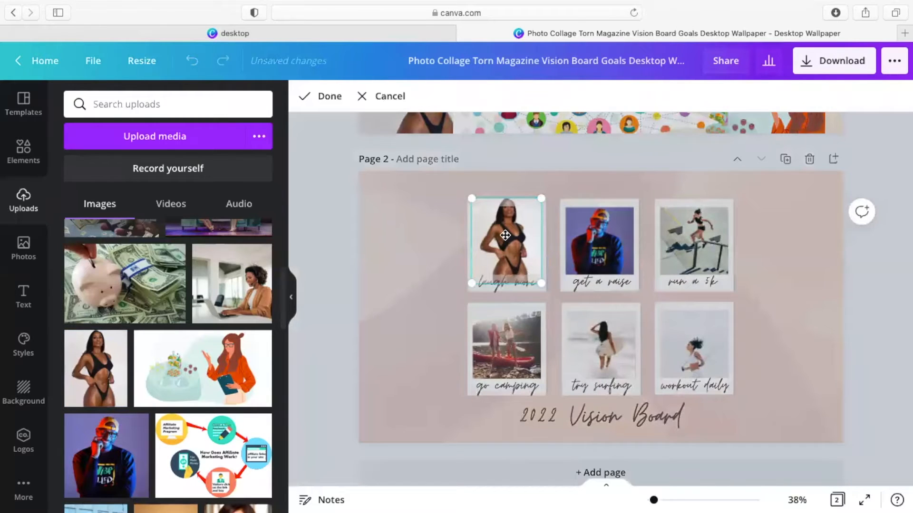
left_click_drag(505, 235, 505, 249)
left_click(320, 96)
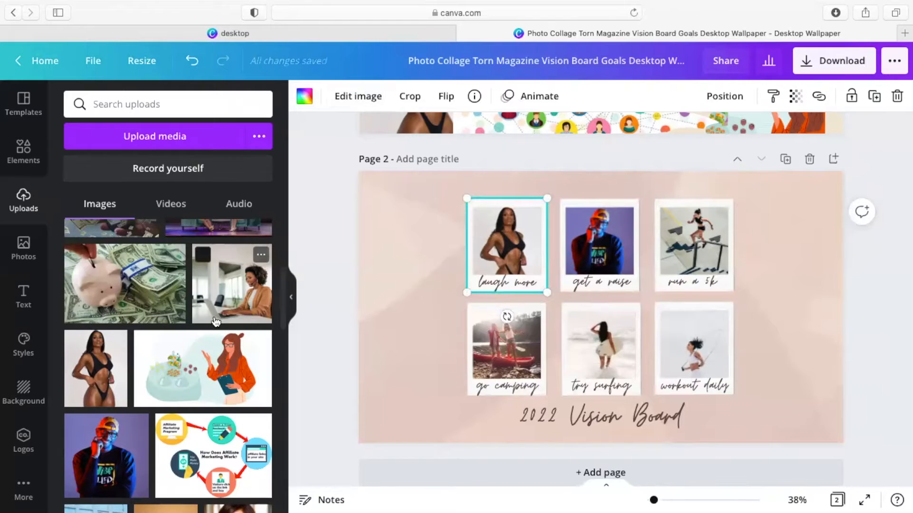
Step: Fill 'run a 5k', 'go camping' and 'workout daily' with the office-woman, stage and phone-with-money photos
scroll(205, 257, "up", 1)
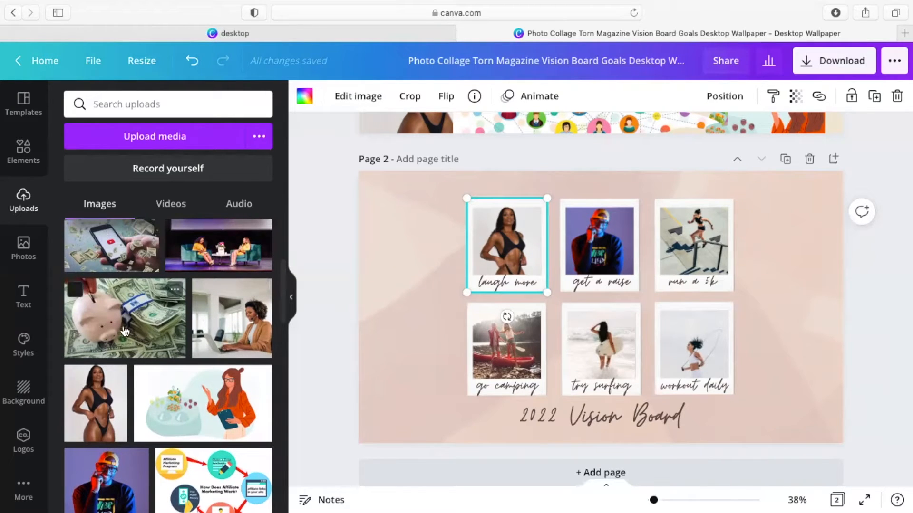
left_click_drag(225, 326, 678, 247)
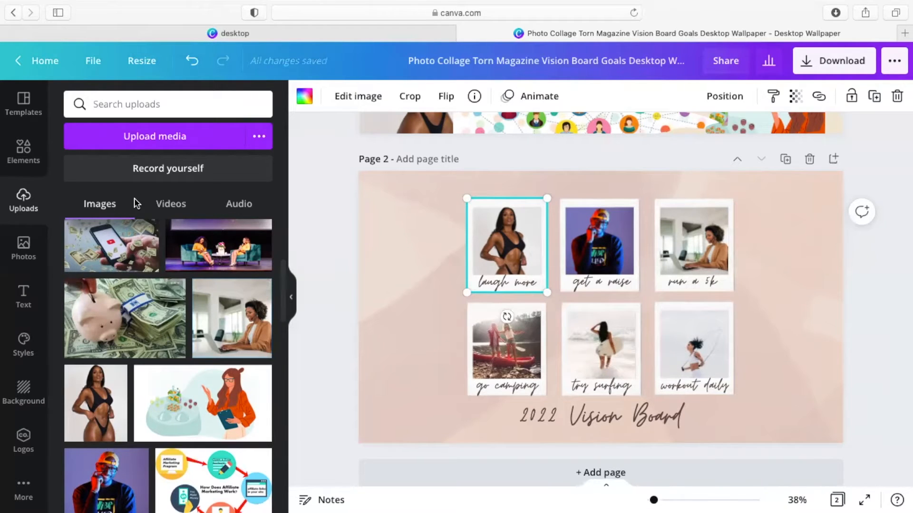
left_click_drag(463, 321, 487, 343)
scroll(169, 344, "up", 1)
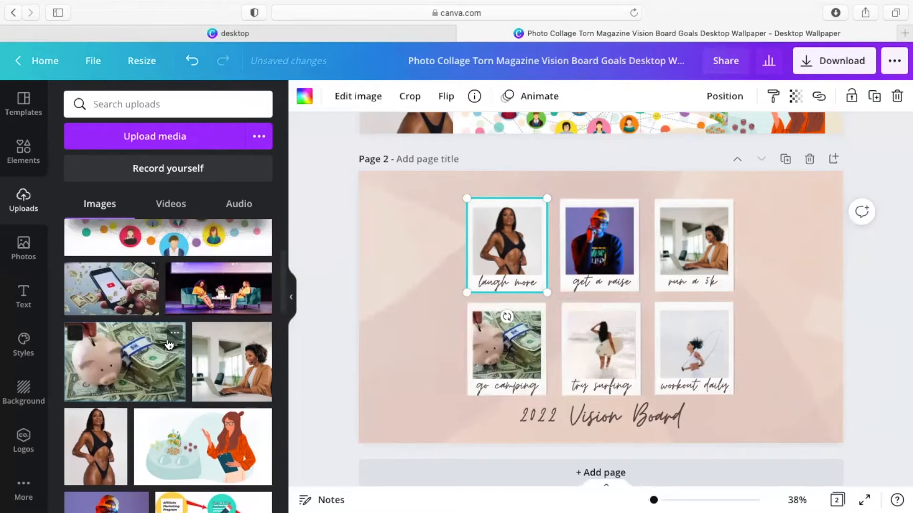
left_click_drag(209, 292, 589, 354)
scroll(113, 283, "up", 1)
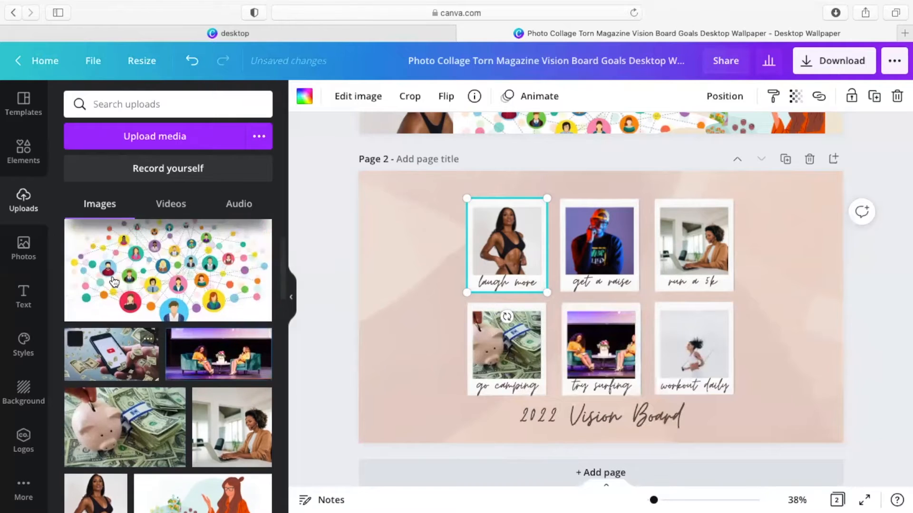
left_click_drag(108, 362, 674, 339)
scroll(751, 336, "up", 2)
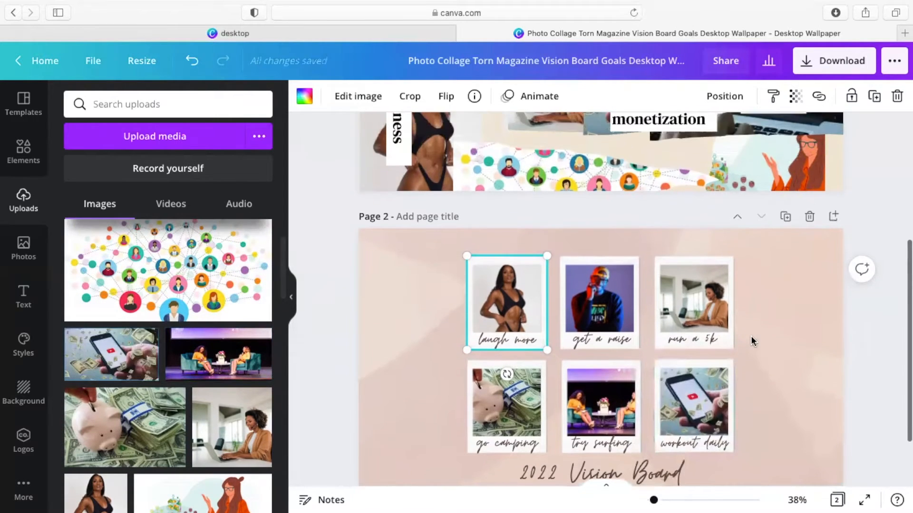
scroll(751, 336, "down", 2)
scroll(751, 336, "up", 1)
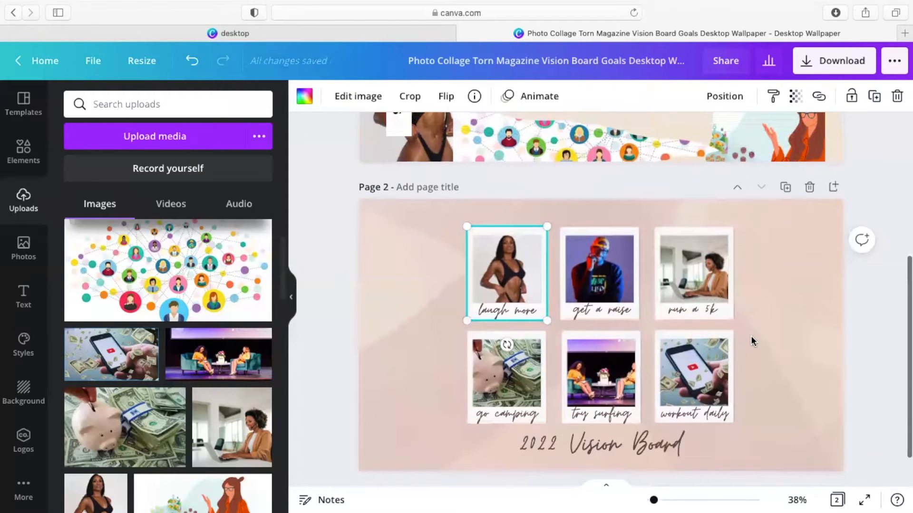
left_click(392, 260)
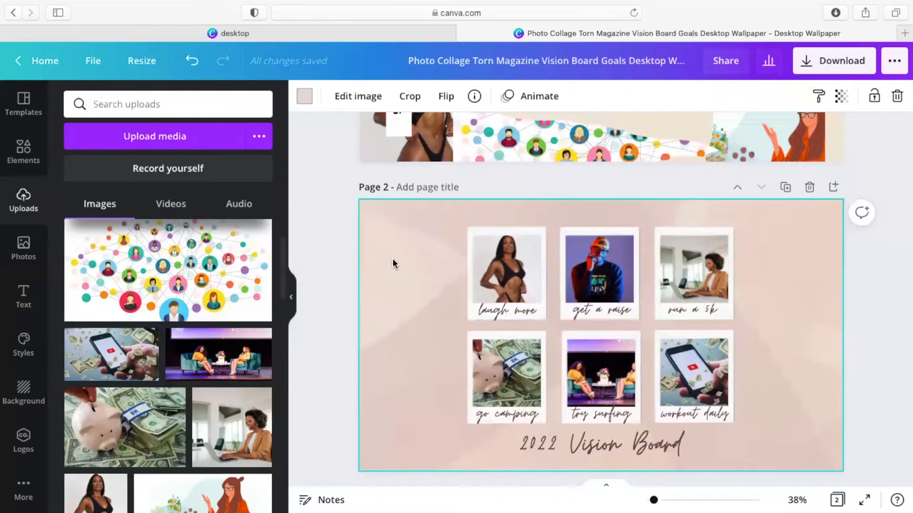
Step: After trying black, yellow-green and red, make page 2 crimson #bf1f4e and add the network-people image
left_click(304, 96)
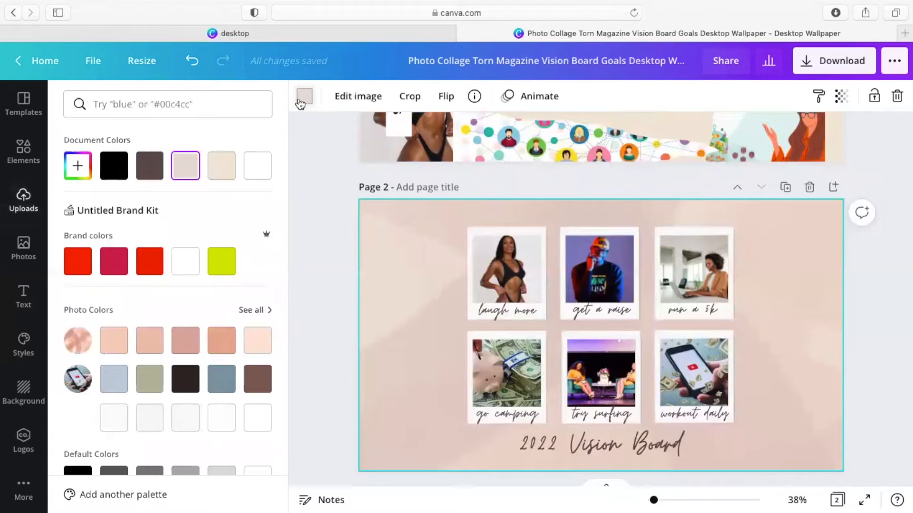
left_click(113, 166)
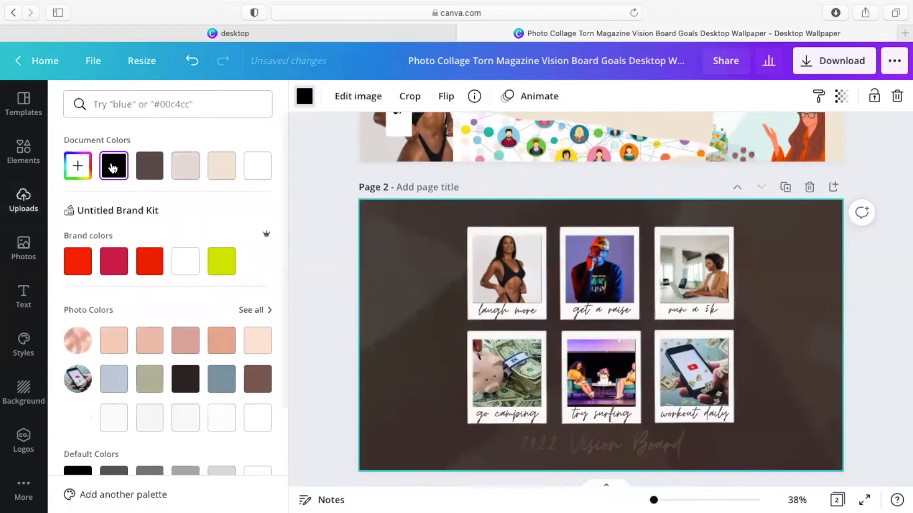
left_click(221, 264)
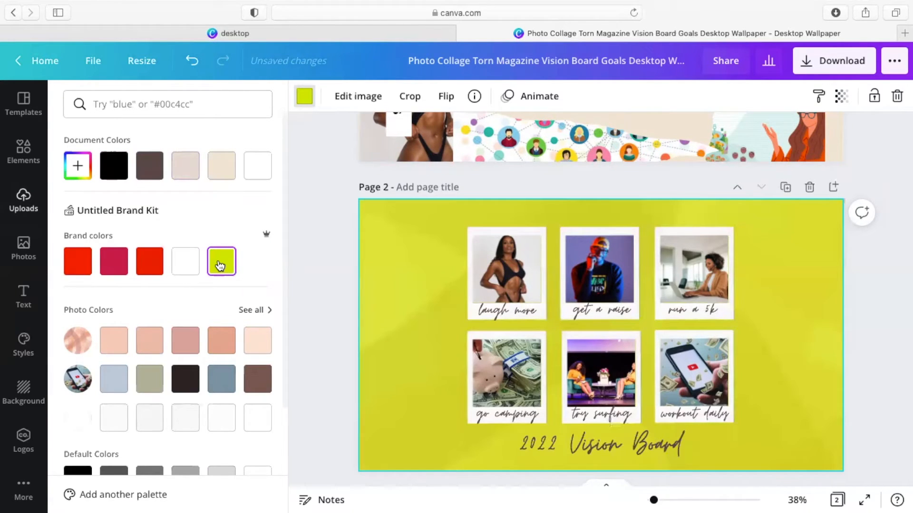
left_click(141, 269)
left_click(114, 265)
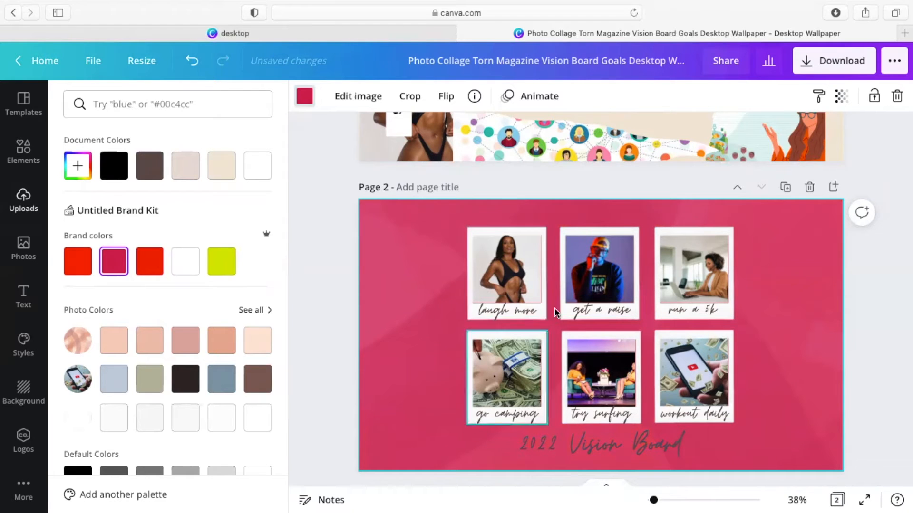
left_click(19, 202)
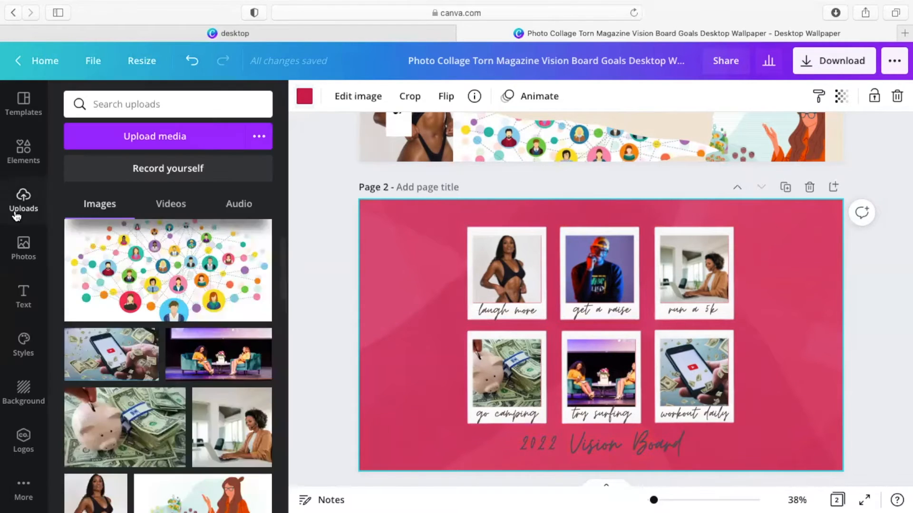
left_click(178, 283)
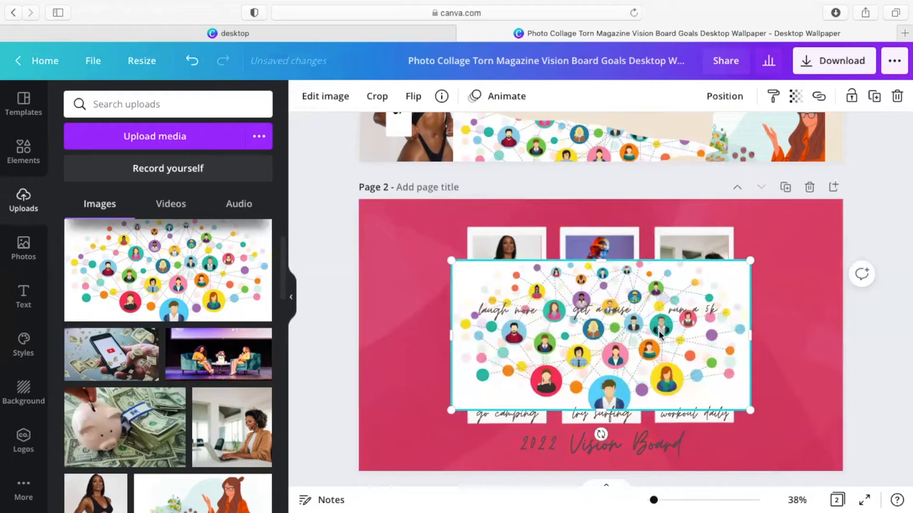
Step: Drag the network-people image up and to the left, then reselect it
left_click_drag(658, 330, 534, 313)
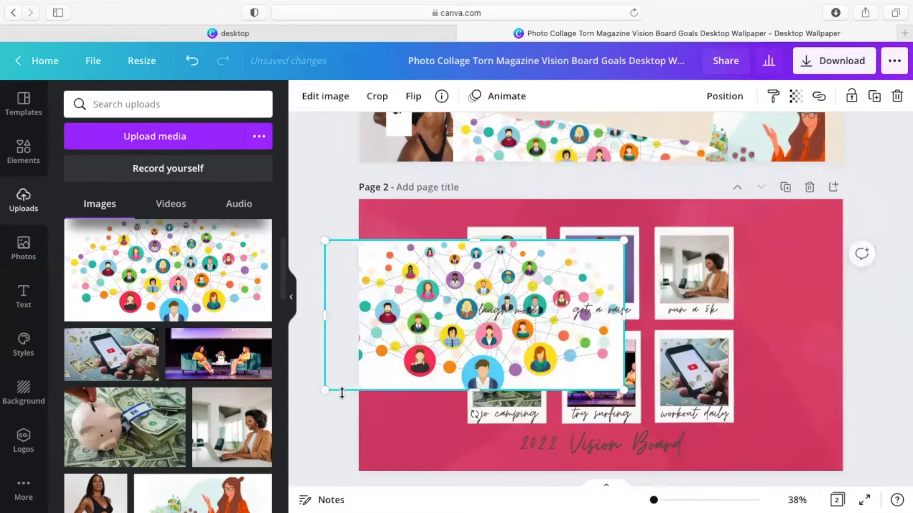
right_click(324, 388)
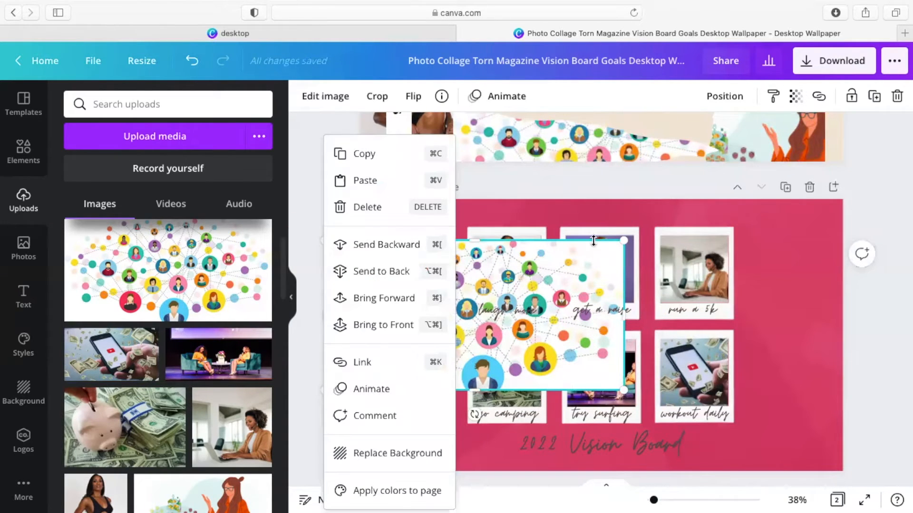
left_click(607, 210)
left_click(408, 312)
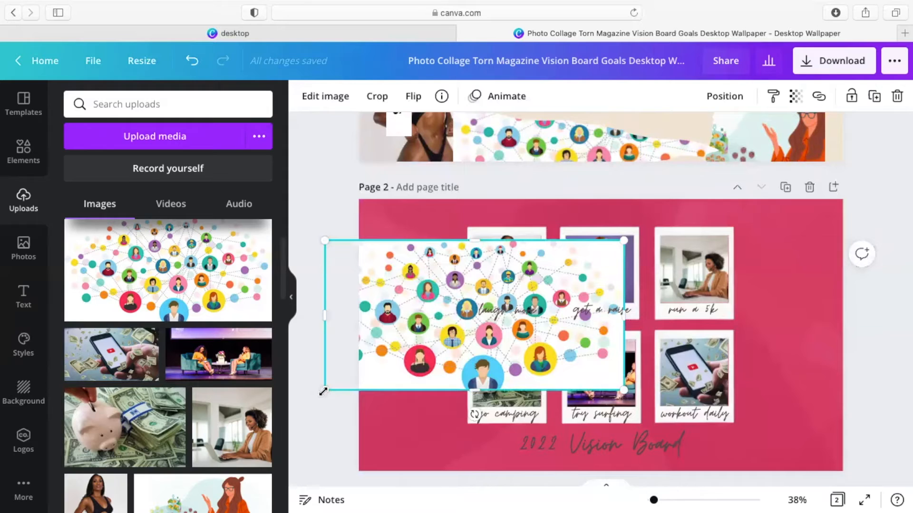
Step: Shrink the network image, tilt it about 30° counter-clockwise, and shrink it further beside the polaroids
left_click_drag(365, 386, 390, 373)
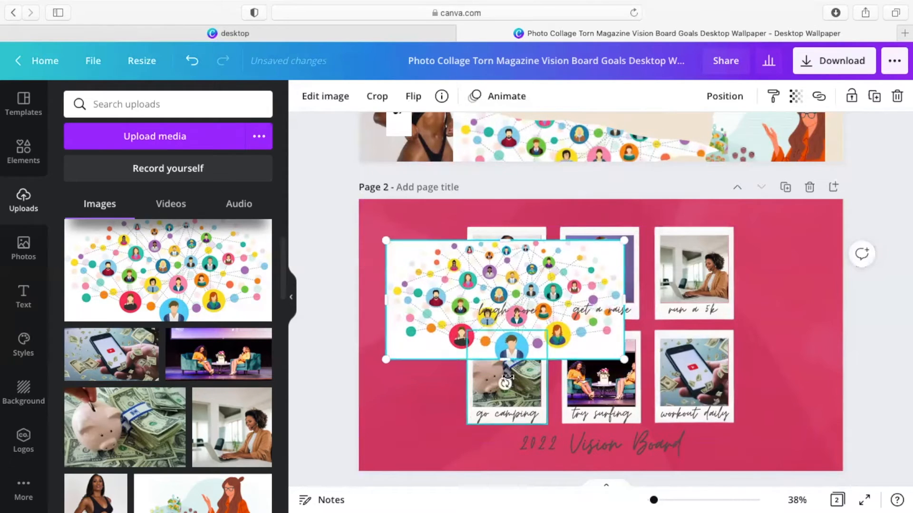
left_click_drag(505, 383, 558, 375)
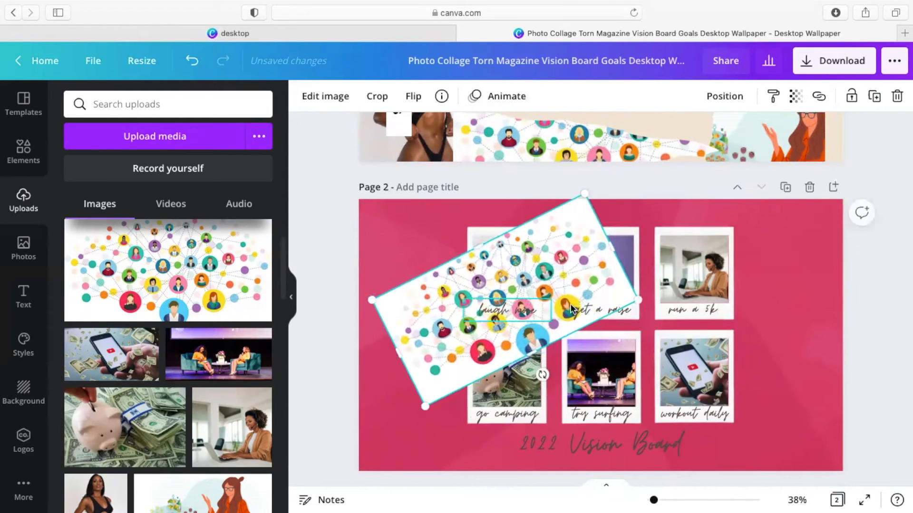
left_click_drag(629, 298, 501, 300)
left_click_drag(430, 298, 404, 303)
left_click_drag(478, 305, 423, 297)
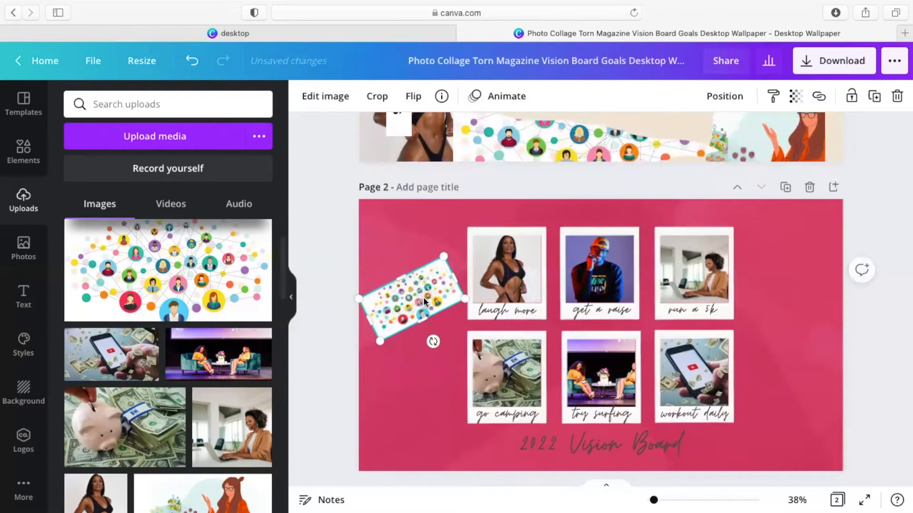
scroll(193, 409, "down", 3)
scroll(193, 409, "up", 3)
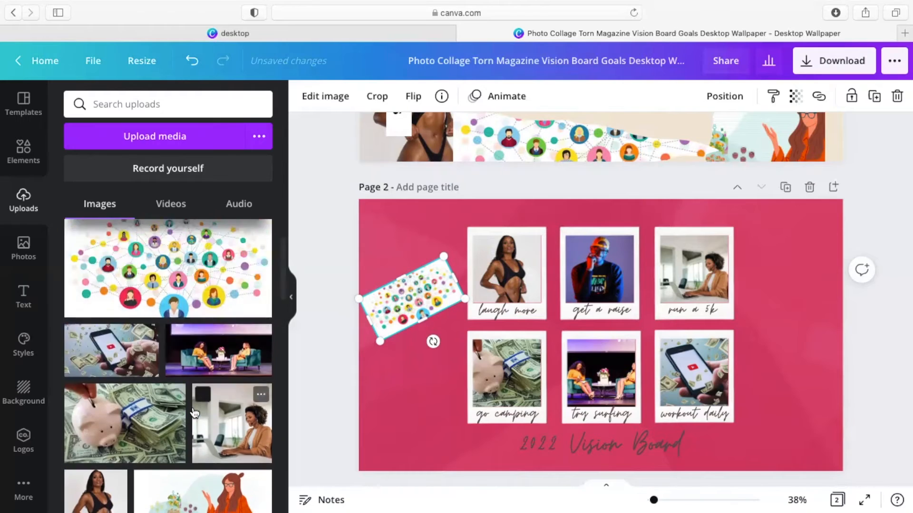
scroll(195, 410, "up", 3)
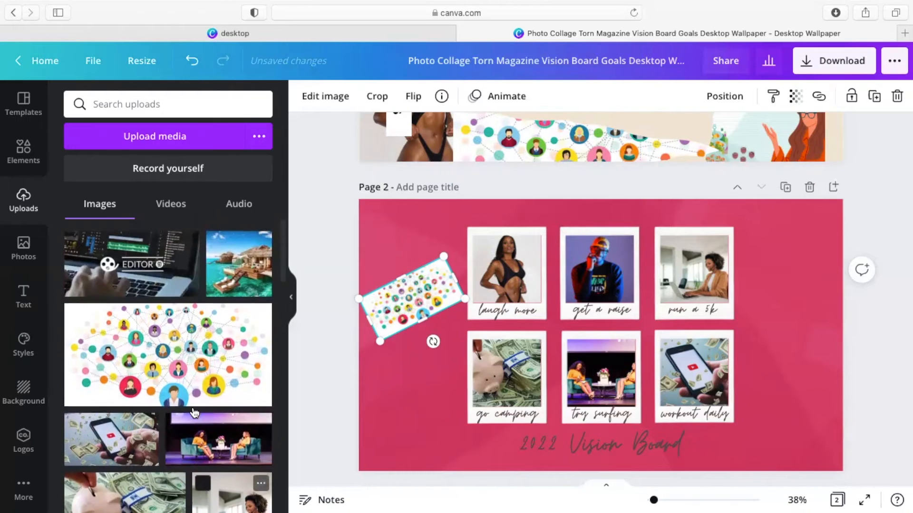
Step: Add the island photo at page 2's right edge, tilted about 29° clockwise and shrunk
left_click(250, 279)
left_click_drag(607, 342, 784, 339)
left_click_drag(776, 421, 733, 410)
left_click_drag(686, 356, 737, 341)
left_click_drag(798, 336, 783, 328)
left_click_drag(724, 332, 774, 315)
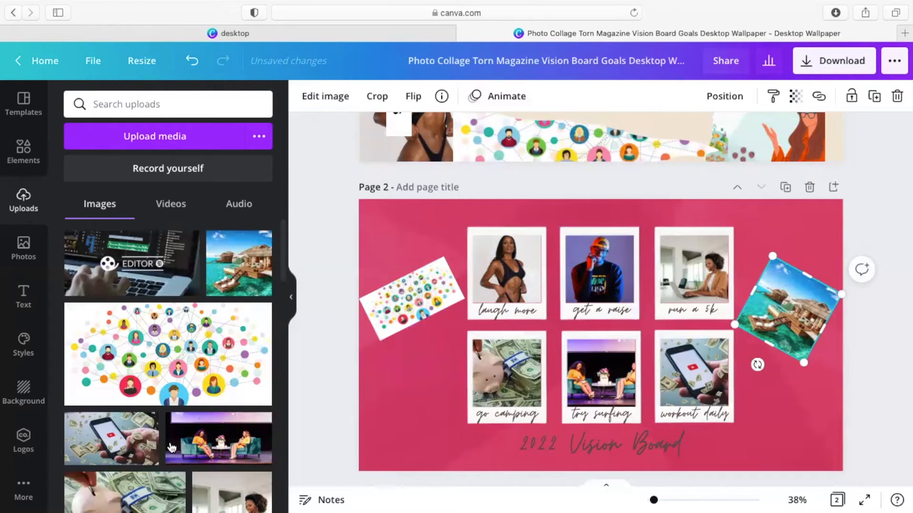
Step: Replace the 'get a raise' caption text with a person's name
double_click(509, 313)
double_click(606, 311)
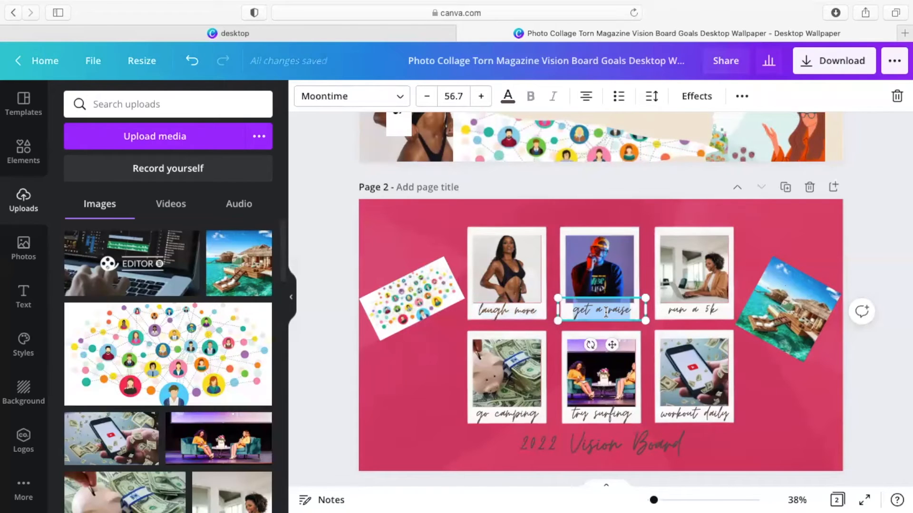
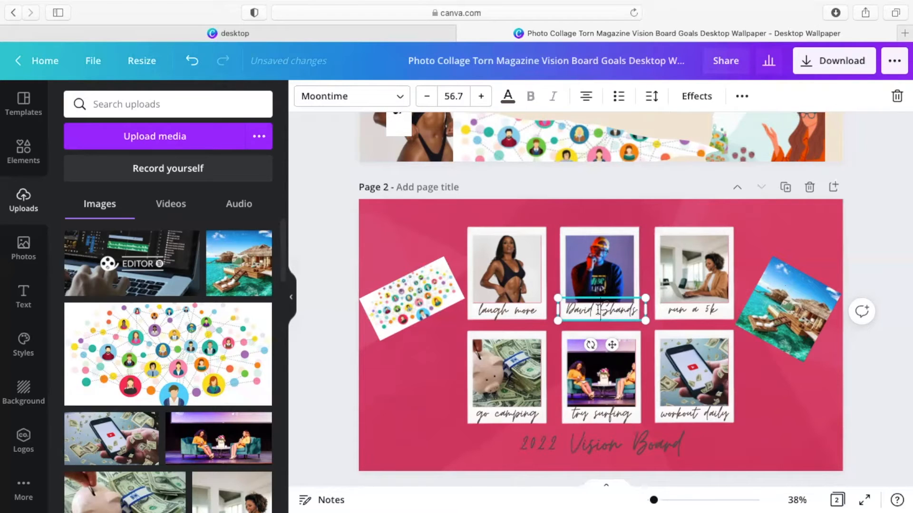
Step: Preview Anton, Bebas Neue and Rozha One on the caption, then keep Moontime
left_click(367, 100)
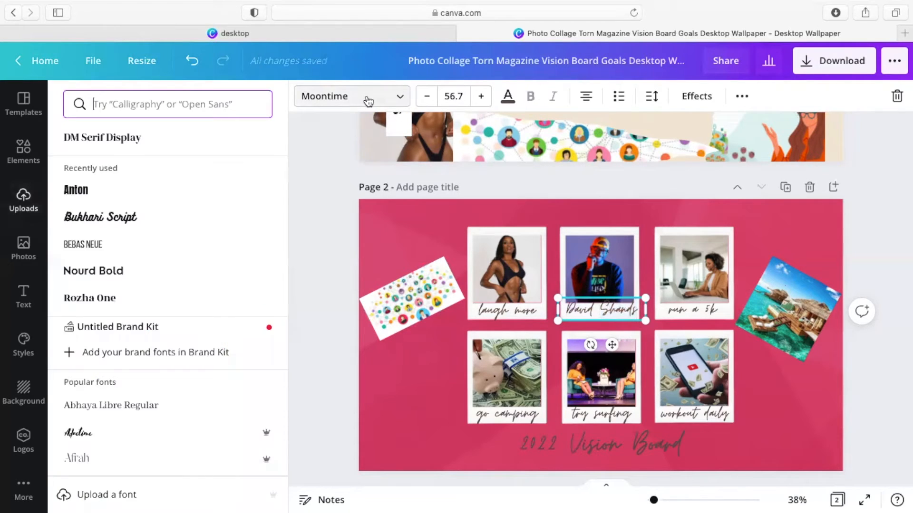
left_click(133, 227)
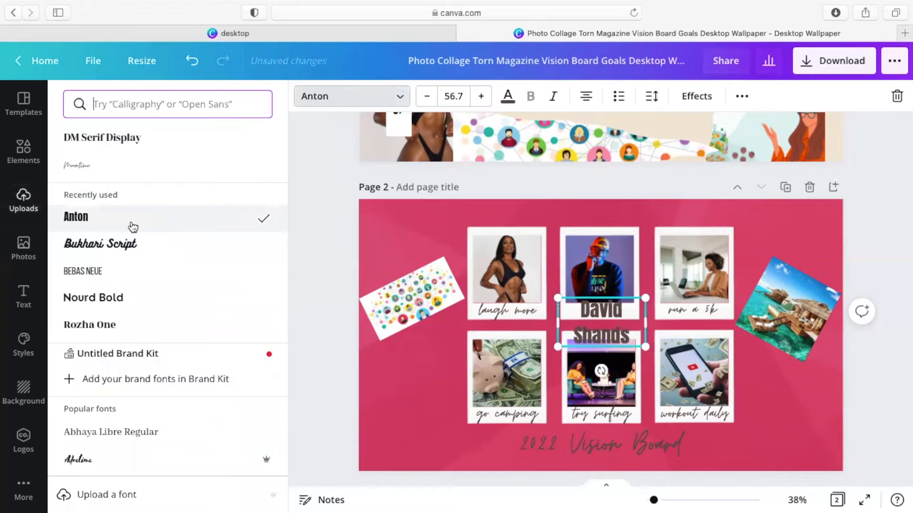
left_click(100, 280)
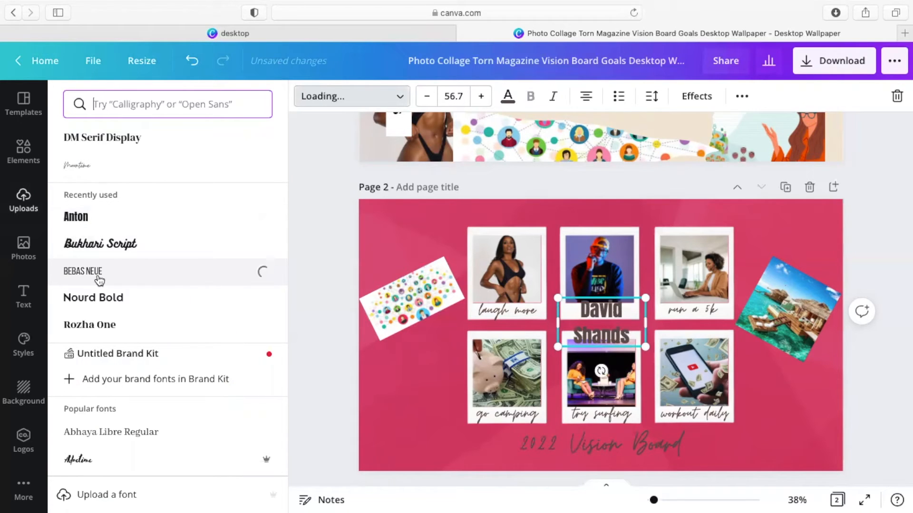
left_click(97, 328)
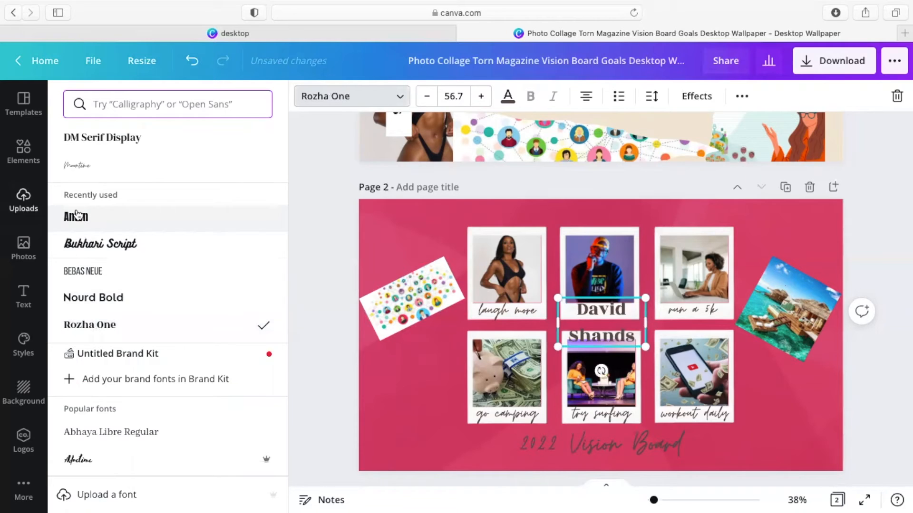
left_click(83, 173)
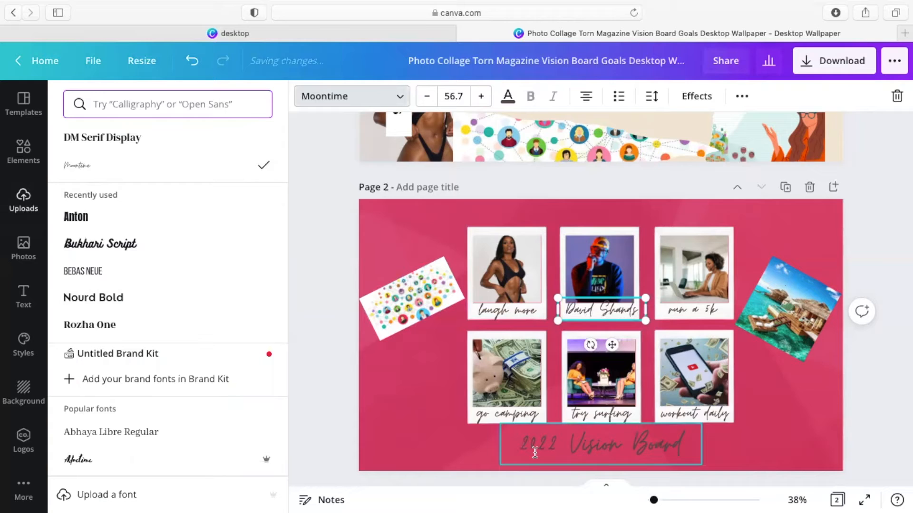
left_click(331, 296)
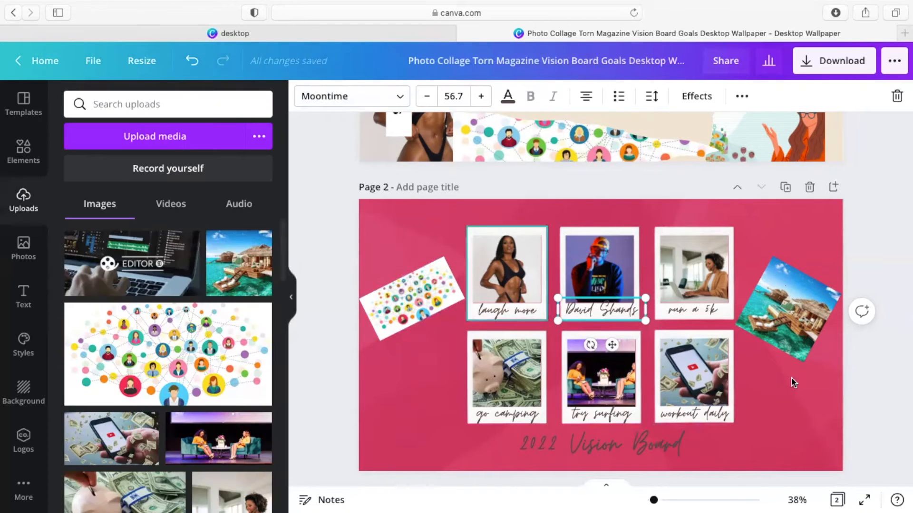
scroll(744, 411, "down", 2)
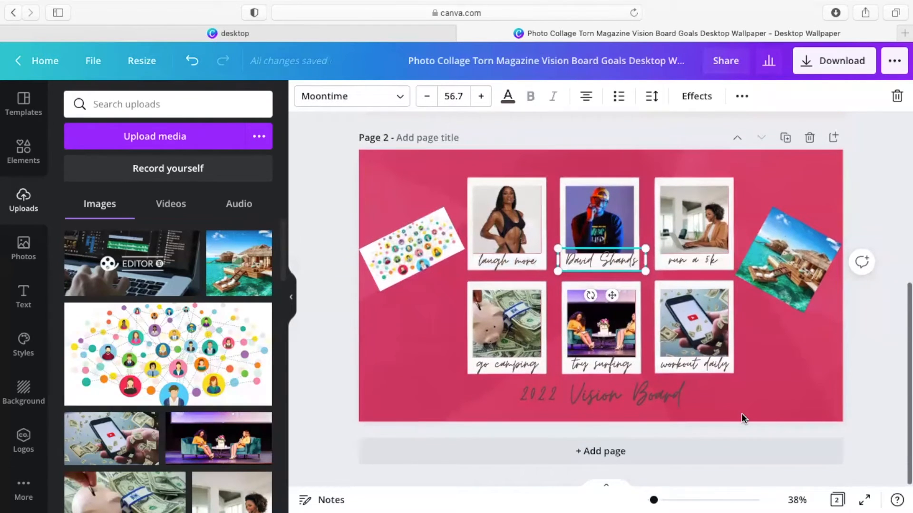
scroll(735, 310, "up", 8)
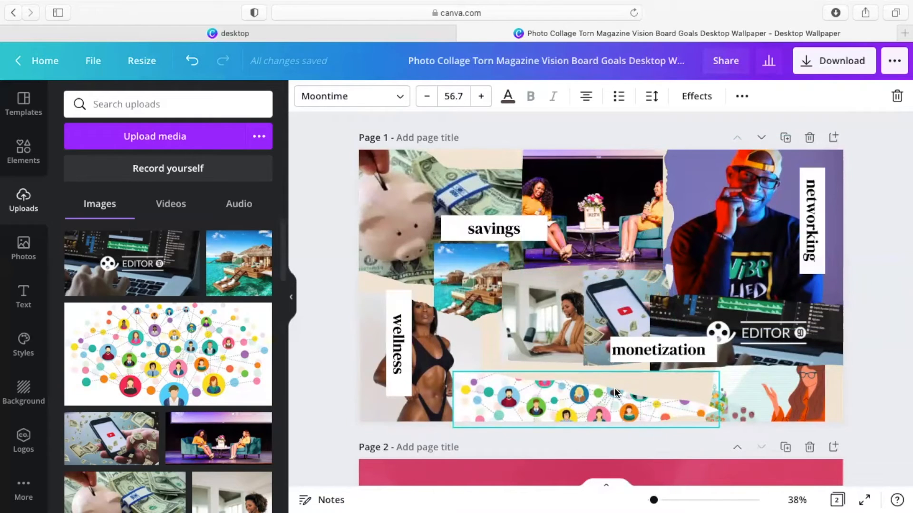
scroll(614, 388, "down", 5)
scroll(616, 393, "down", 2)
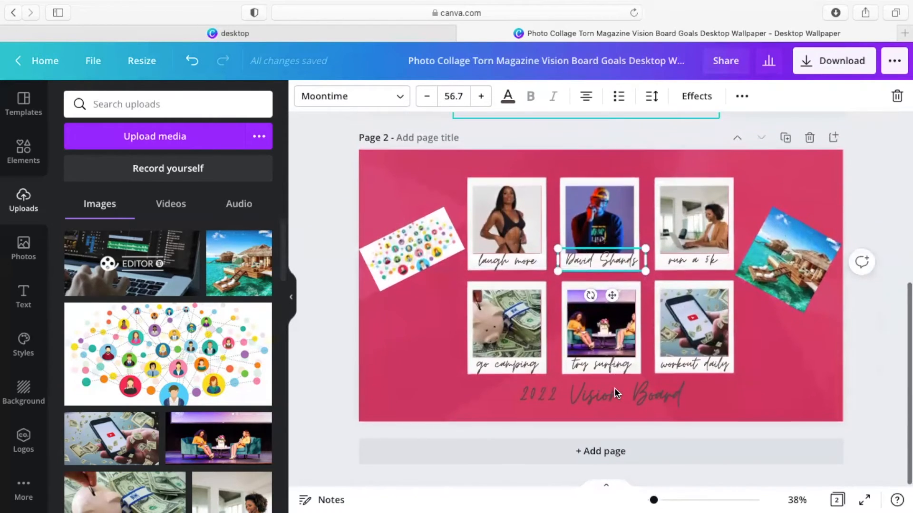
scroll(615, 392, "up", 6)
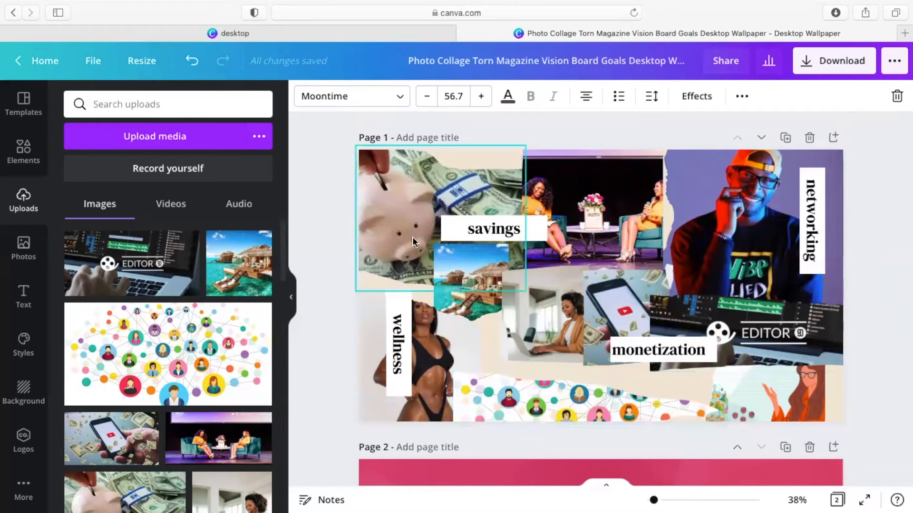
Step: Make a resized copy of the design as an Instagram Story, 1080 × 1920 px
left_click(152, 65)
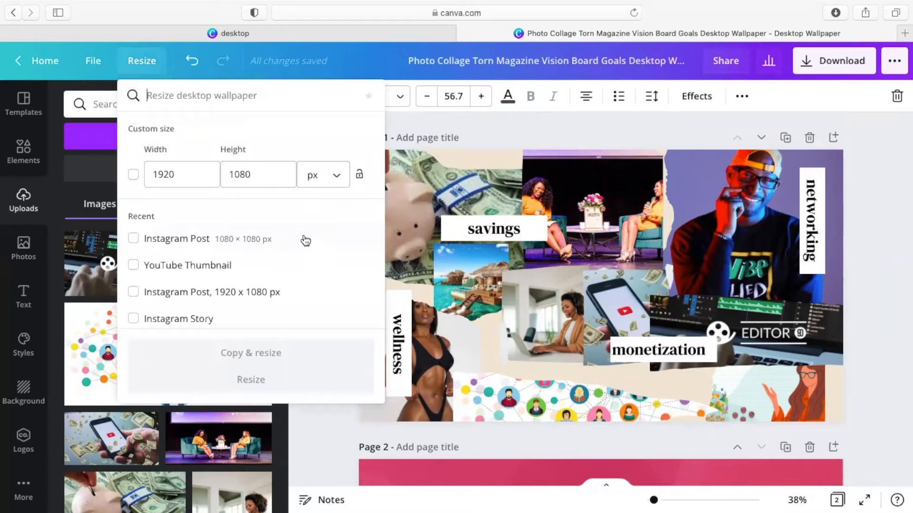
left_click(251, 322)
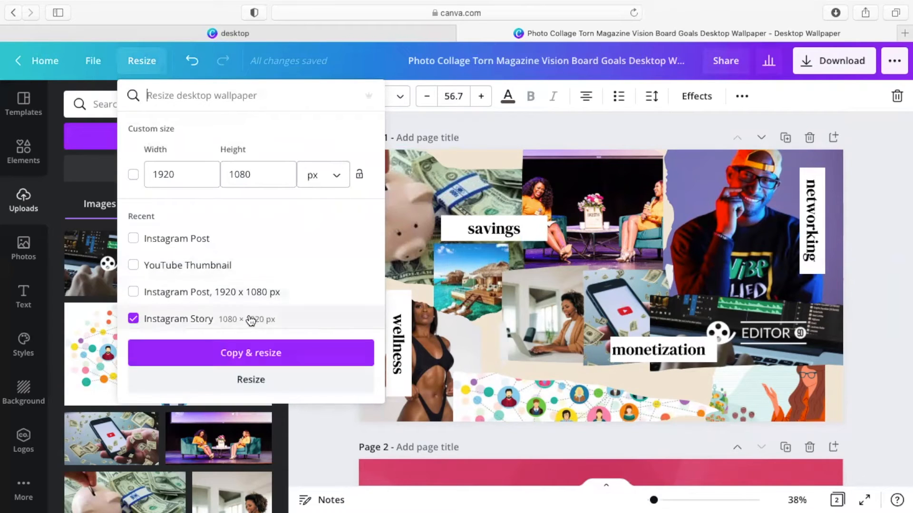
scroll(303, 261, "down", 3)
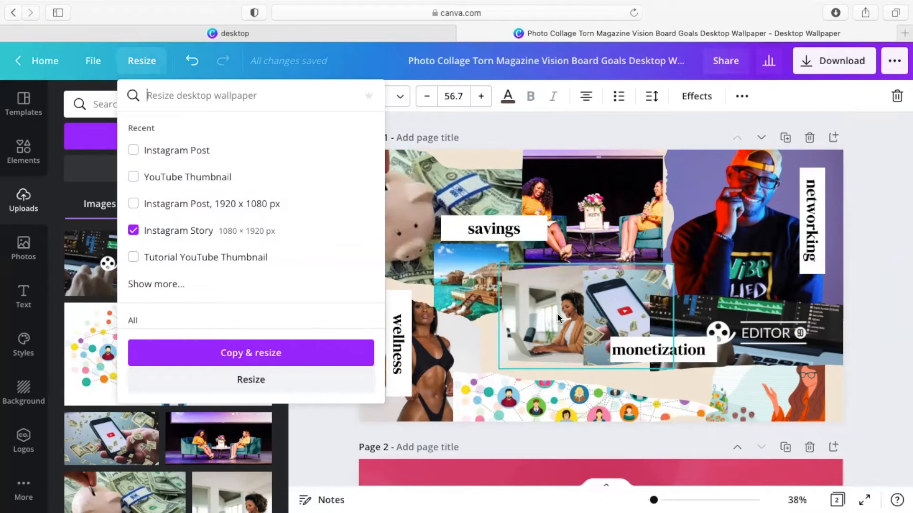
left_click(259, 357)
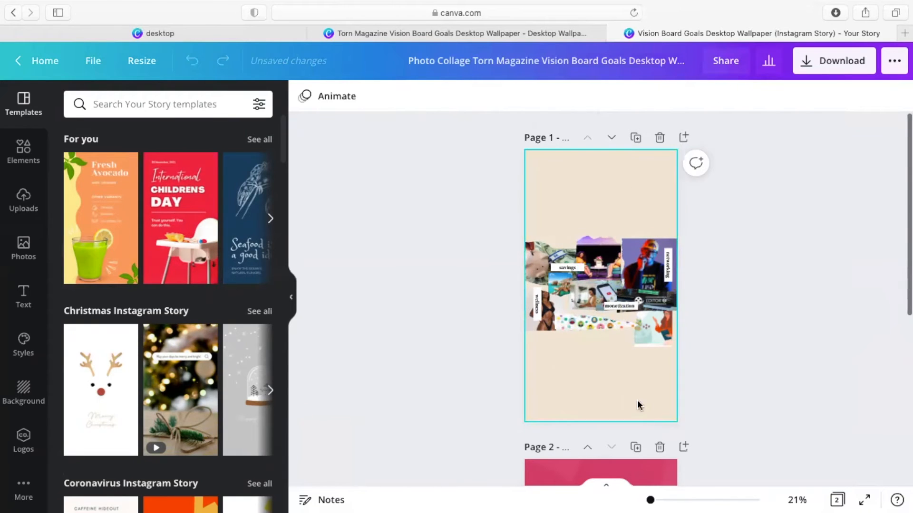
Step: Move the piggy-bank photo to the top-left and enlarge the podcast photo at top right
scroll(637, 400, "down", 3)
scroll(637, 400, "down", 2)
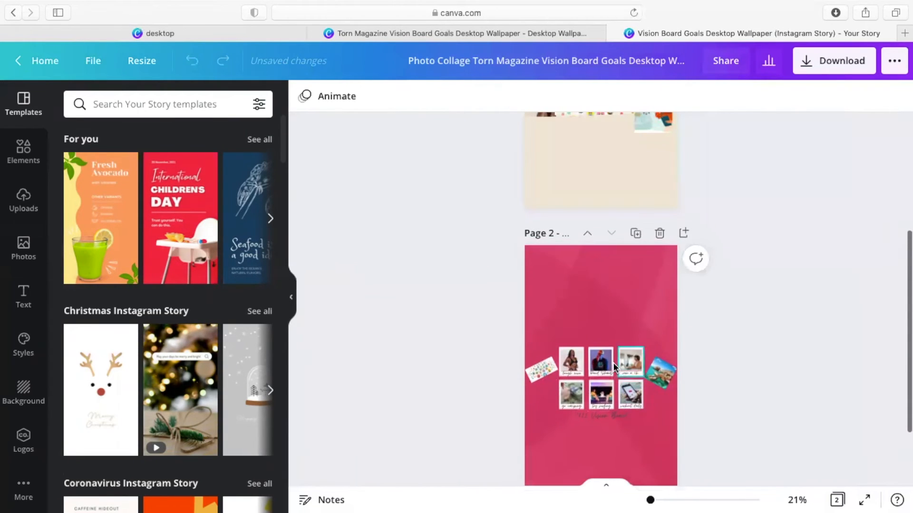
left_click(610, 363)
scroll(623, 189, "up", 5)
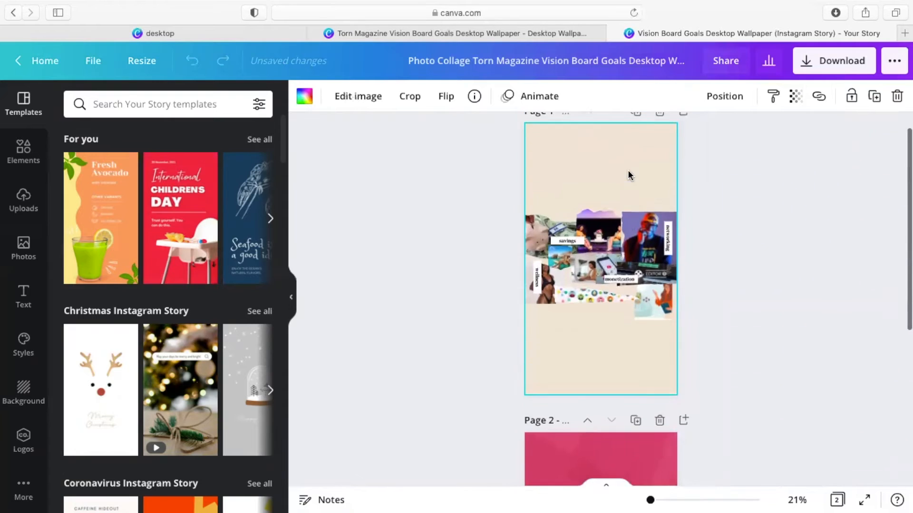
left_click(560, 270)
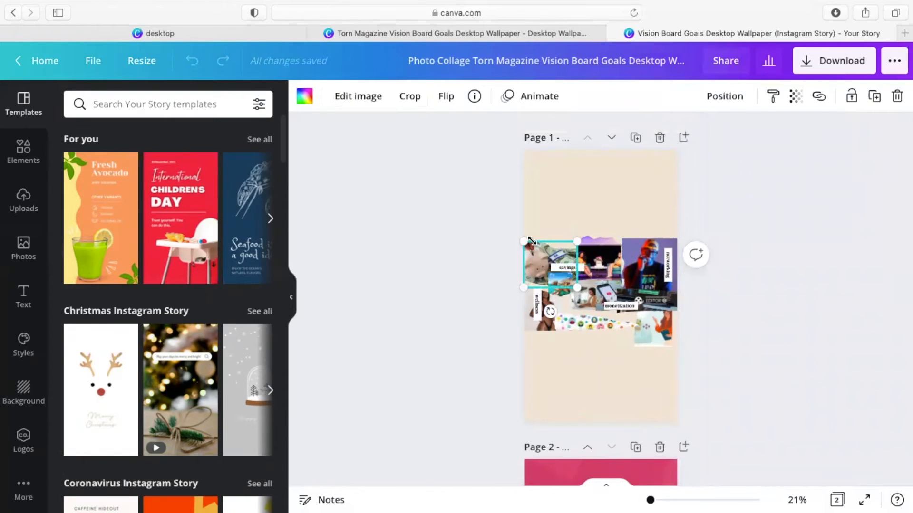
left_click_drag(556, 254, 613, 150)
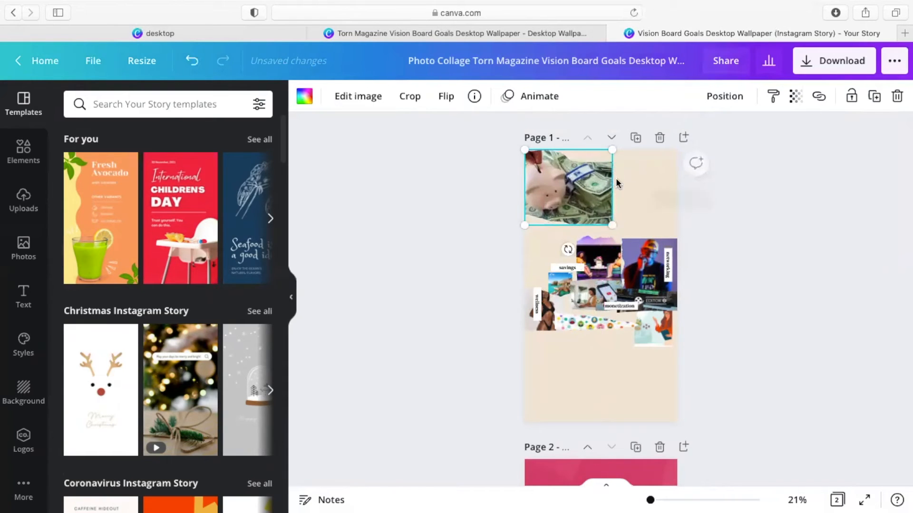
left_click(597, 252)
left_click_drag(620, 237, 636, 186)
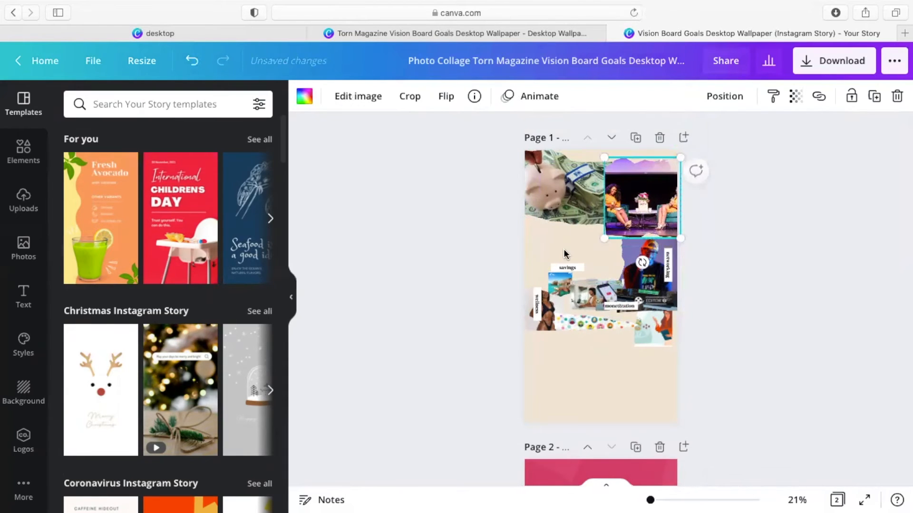
Step: Place the savings label on the piggy bank and an enlarged phone photo beneath it
left_click(568, 270)
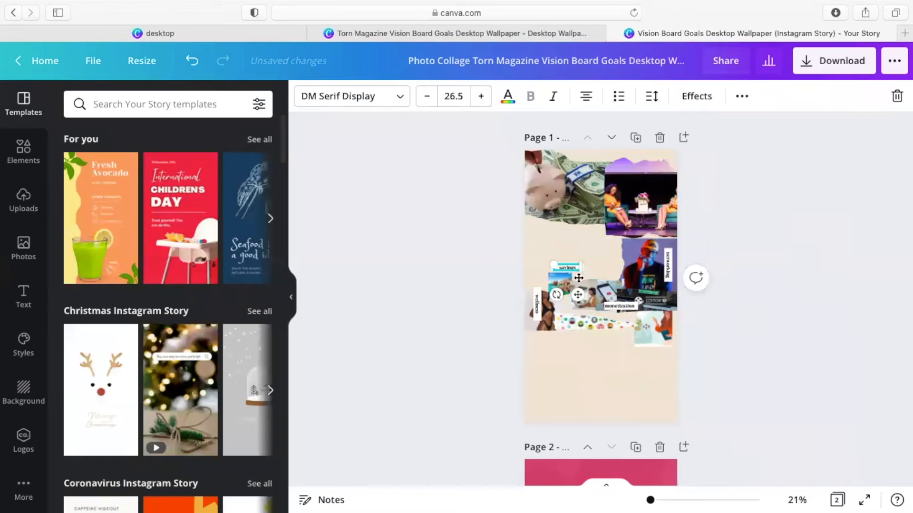
left_click_drag(578, 295, 590, 226)
left_click(567, 267)
left_click(584, 311)
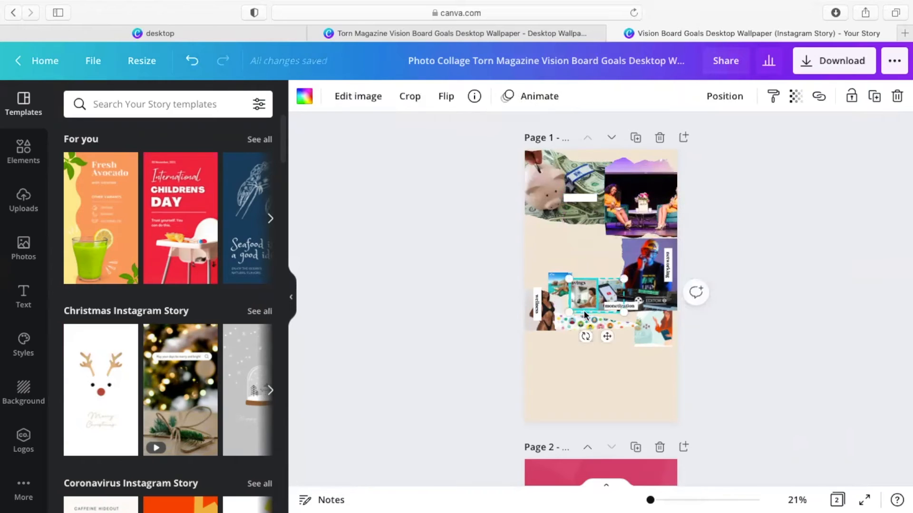
left_click_drag(607, 336, 628, 303)
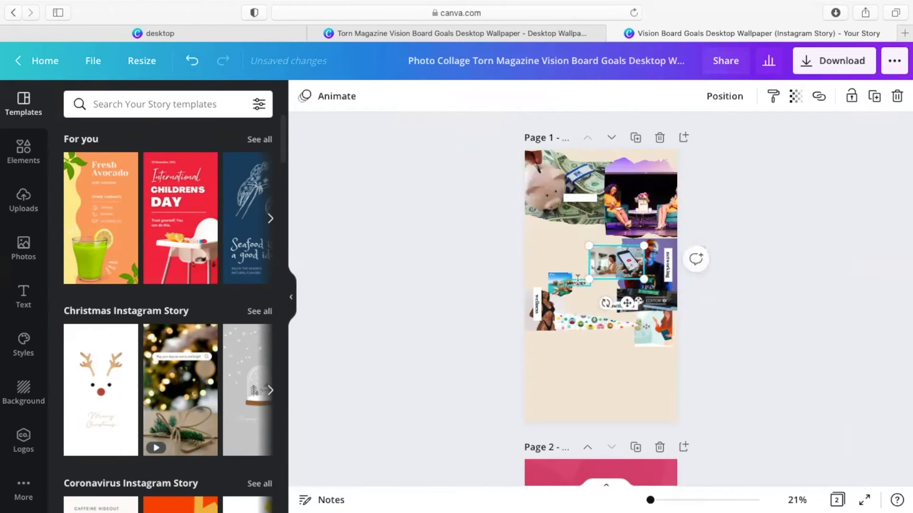
left_click(579, 284)
left_click_drag(587, 310, 590, 227)
left_click_drag(611, 264, 558, 252)
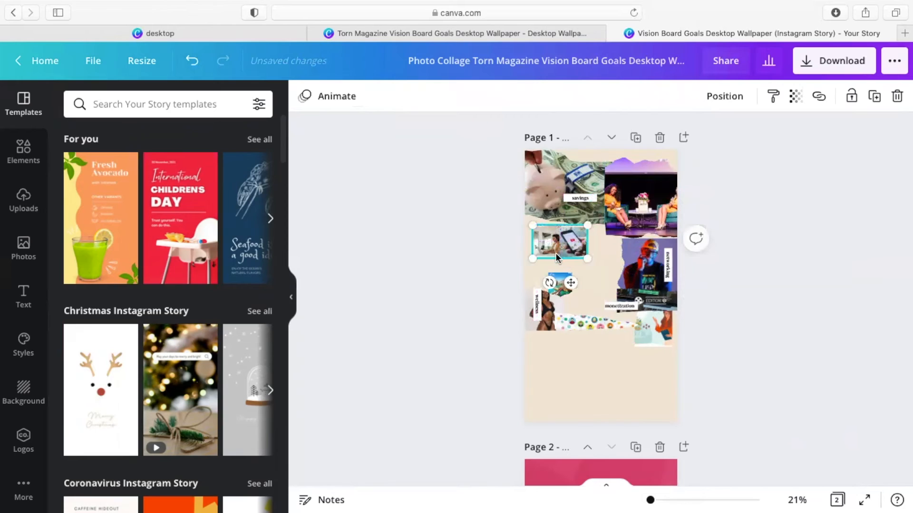
left_click_drag(588, 237, 603, 226)
Step: Enlarge the beach photo and nudge it down and right
left_click(558, 277)
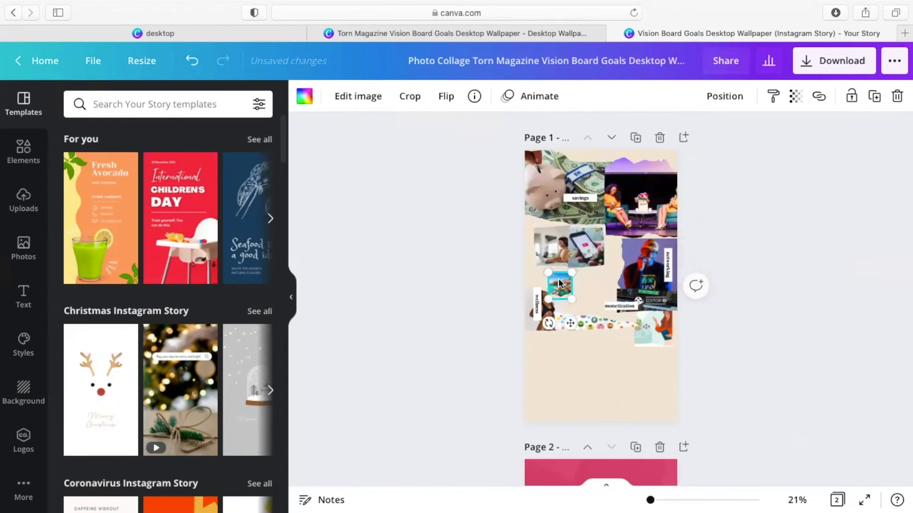
left_click_drag(572, 273, 622, 259)
left_click_drag(572, 281, 586, 299)
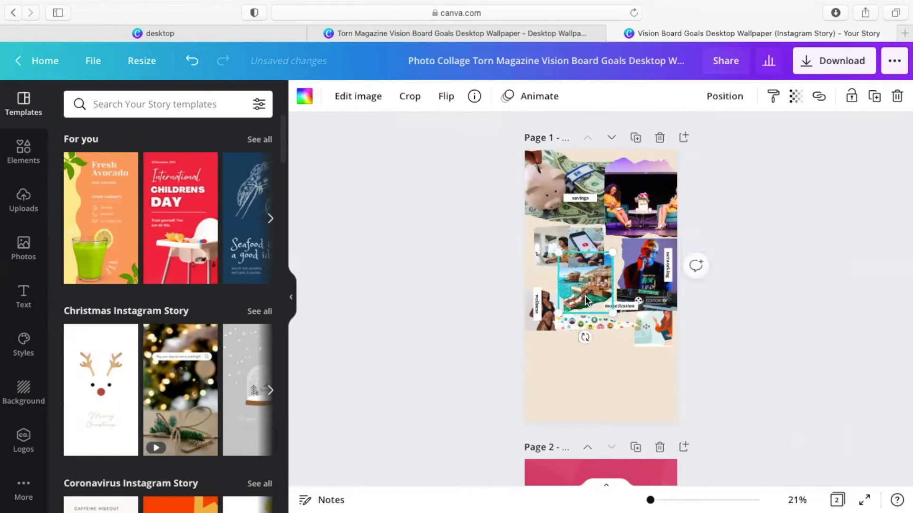
Step: Bring the beach photo forward one layer, then all the way to the front
left_click(720, 100)
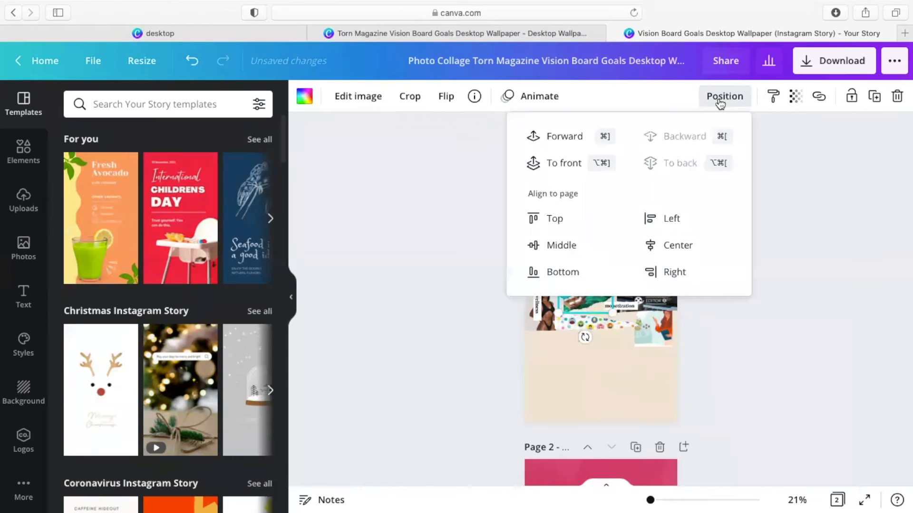
left_click(545, 143)
left_click(549, 396)
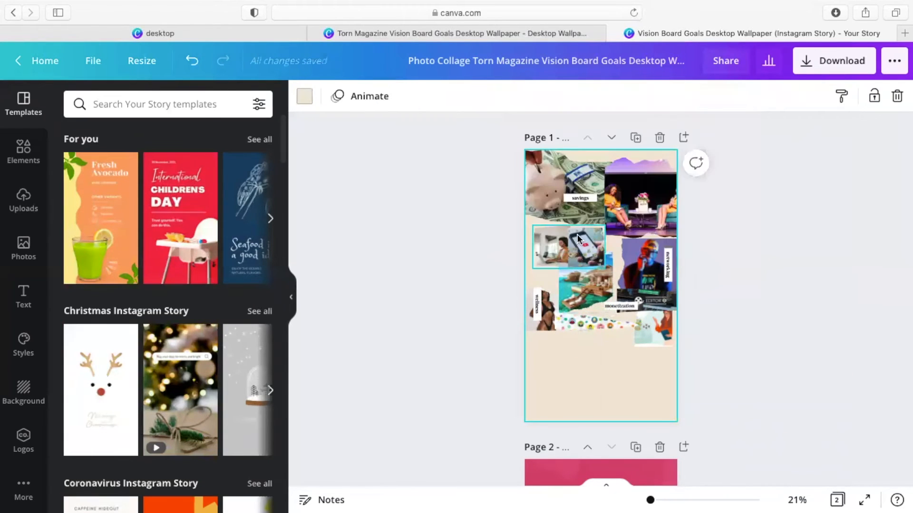
left_click(601, 290)
left_click(712, 101)
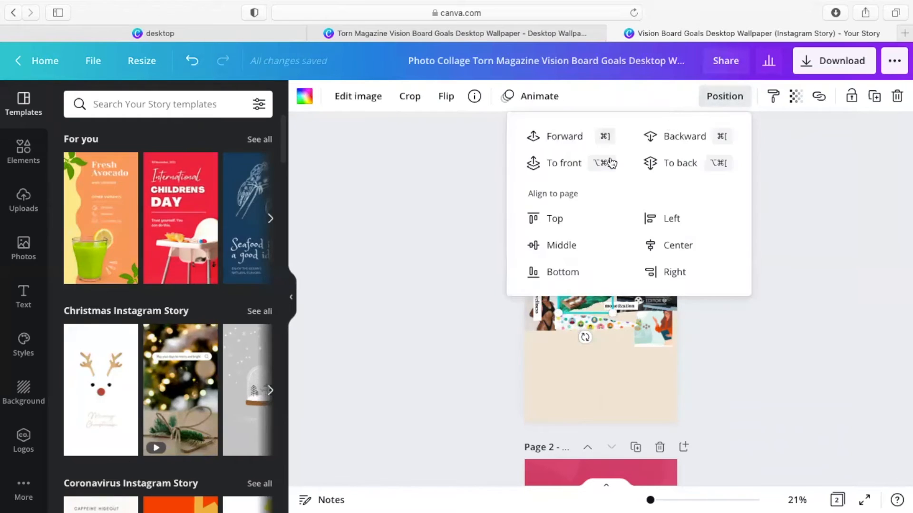
left_click(564, 164)
left_click(555, 349)
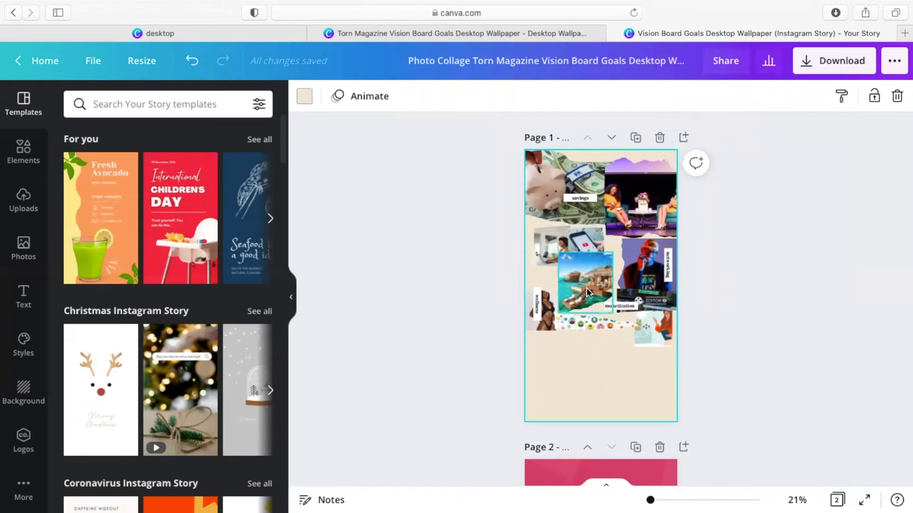
Step: Resize the beach photo slightly, then move the woman photo lower and enlarge it
left_click(566, 261)
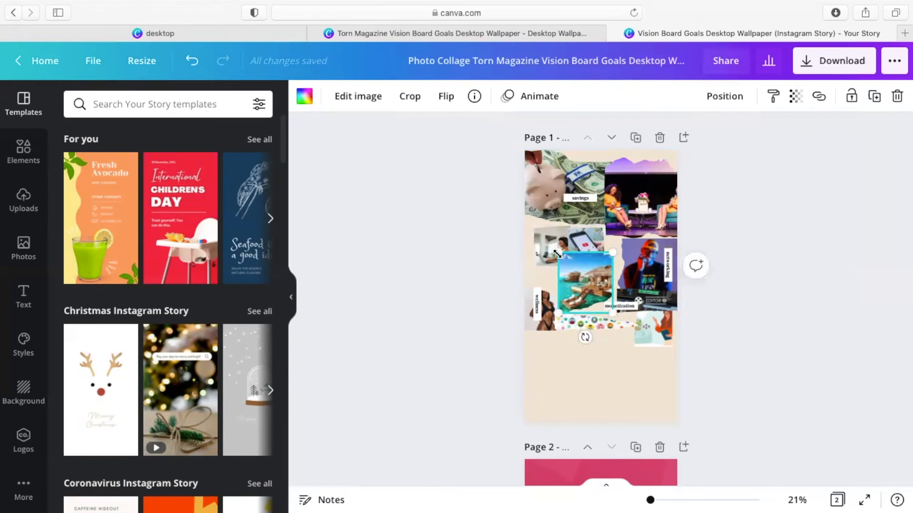
left_click_drag(560, 257, 557, 251)
left_click_drag(546, 327, 553, 377)
left_click_drag(571, 347, 597, 402)
Step: Move the plant photo down above the emoji strip and enlarge it
left_click(650, 339)
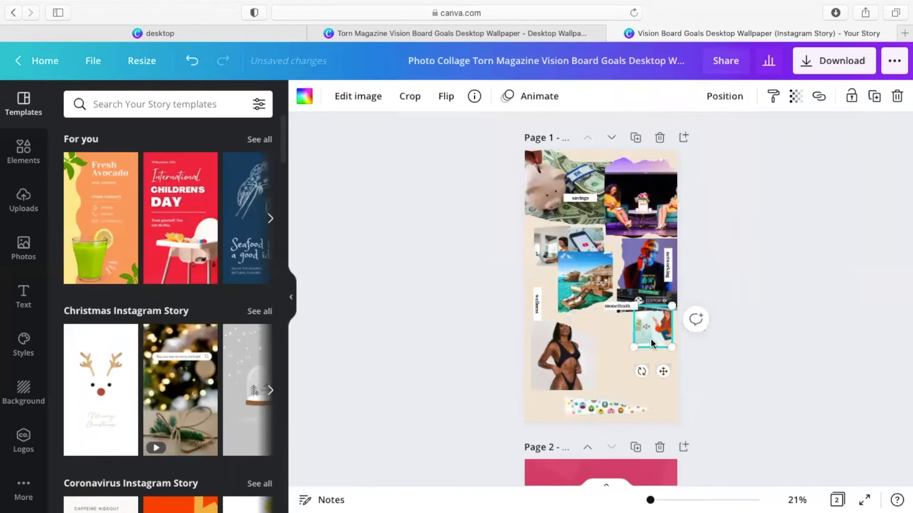
left_click_drag(651, 342, 655, 376)
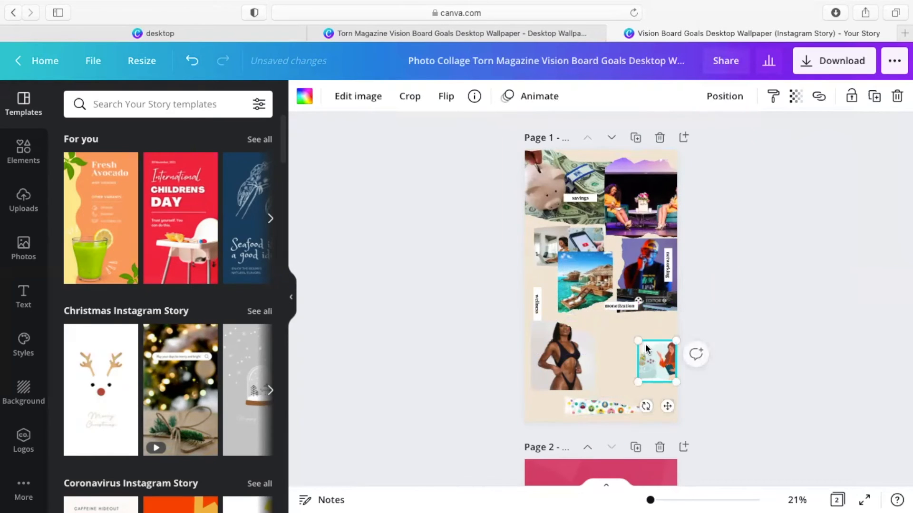
left_click_drag(638, 341, 616, 336)
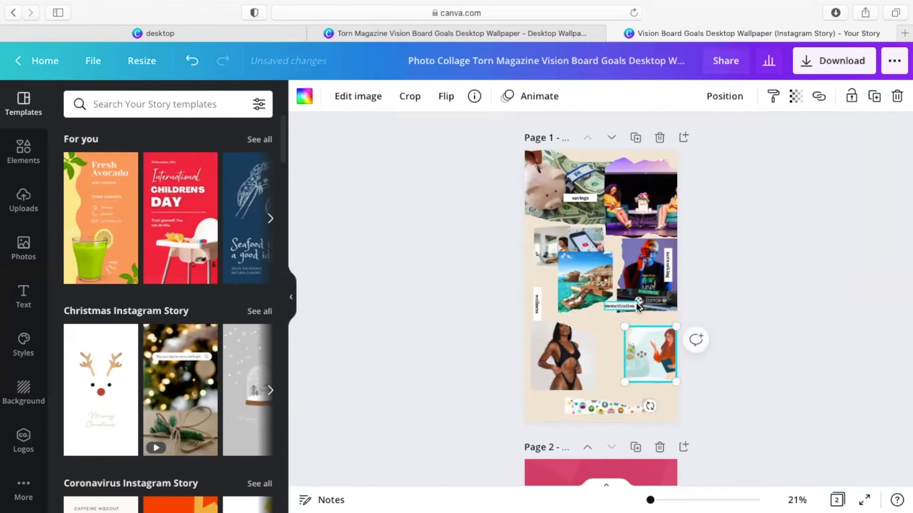
Step: Move the wellness label and its white strip down onto the swimsuit photo
left_click_drag(536, 304, 588, 331)
left_click(540, 300)
left_click_drag(540, 298, 588, 357)
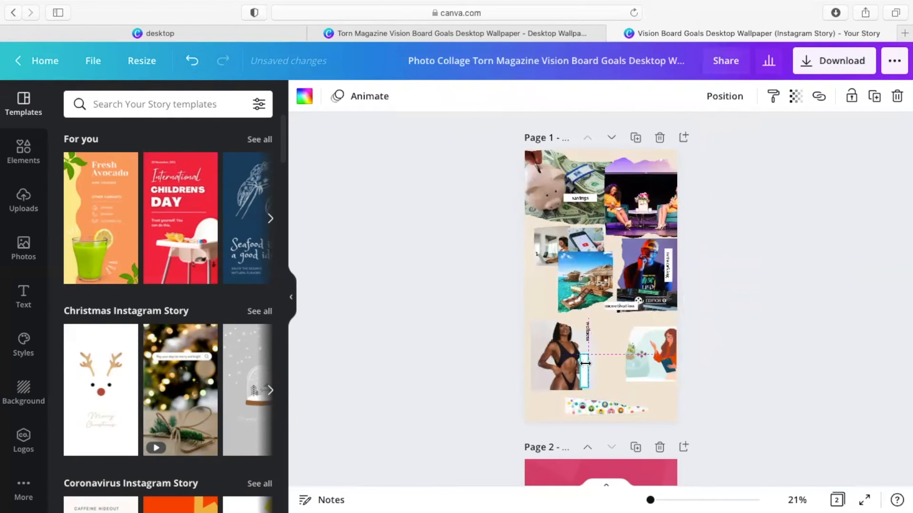
left_click(589, 330)
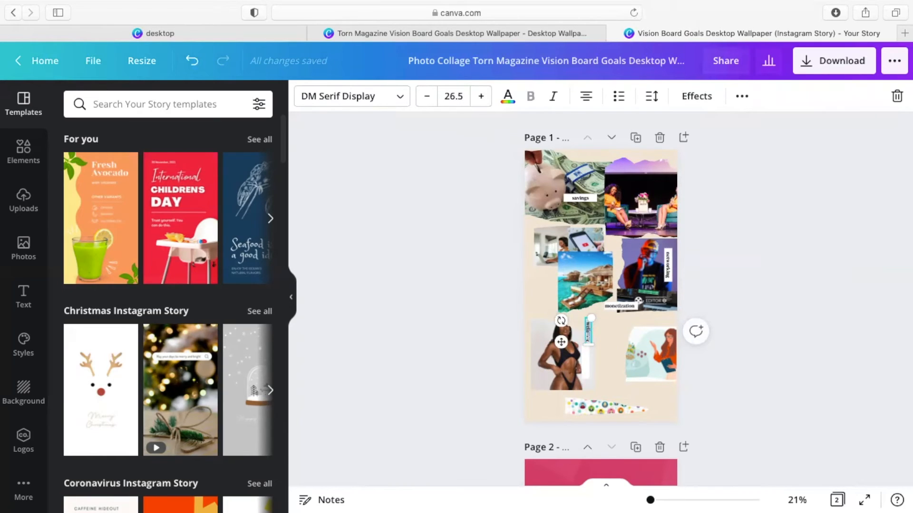
left_click_drag(587, 333, 586, 361)
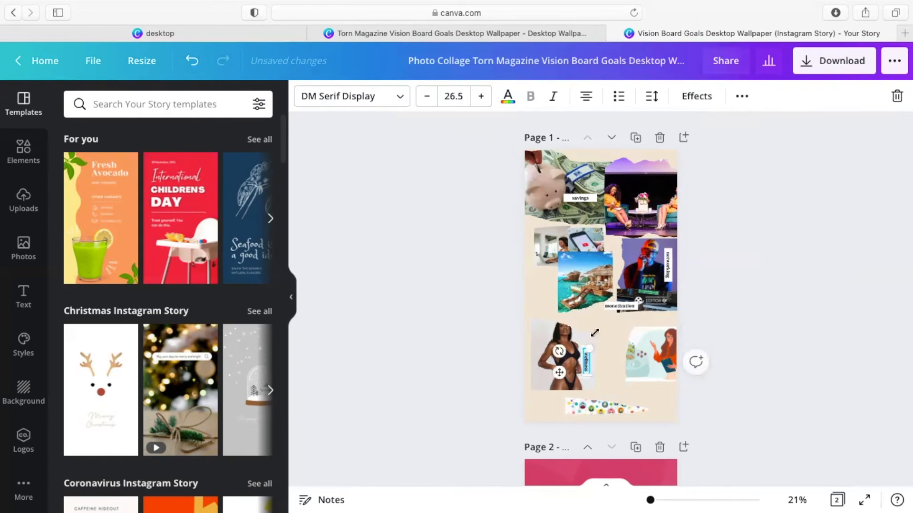
Step: Shift the beach photo down-right, send it to the back, and present the Story full screen
left_click(621, 303)
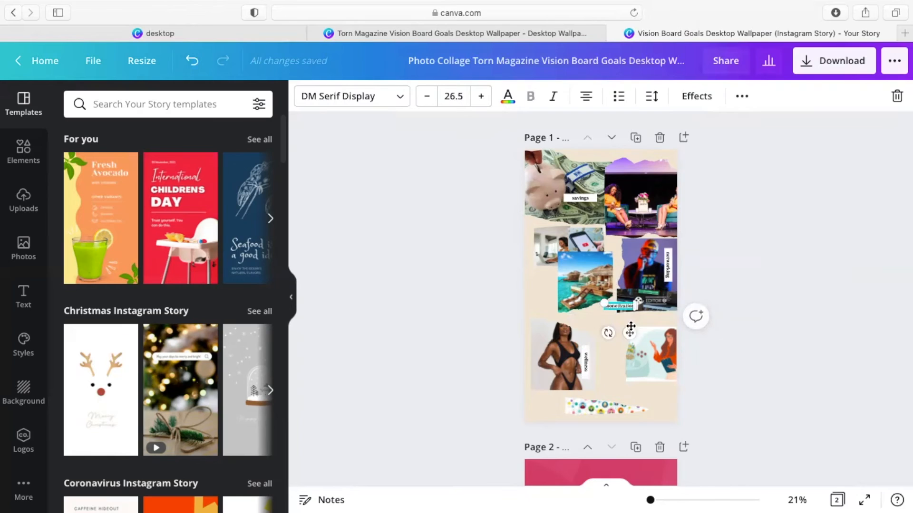
left_click_drag(584, 276, 592, 295)
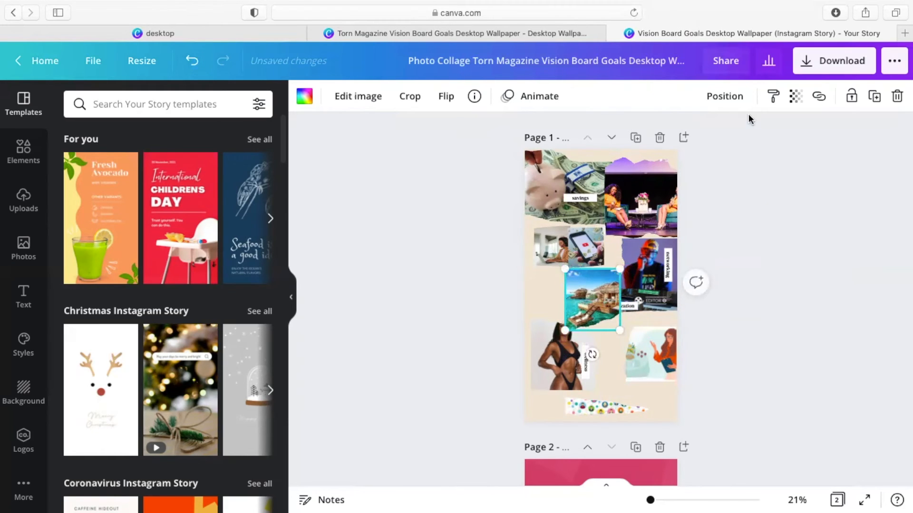
left_click(727, 97)
left_click(680, 163)
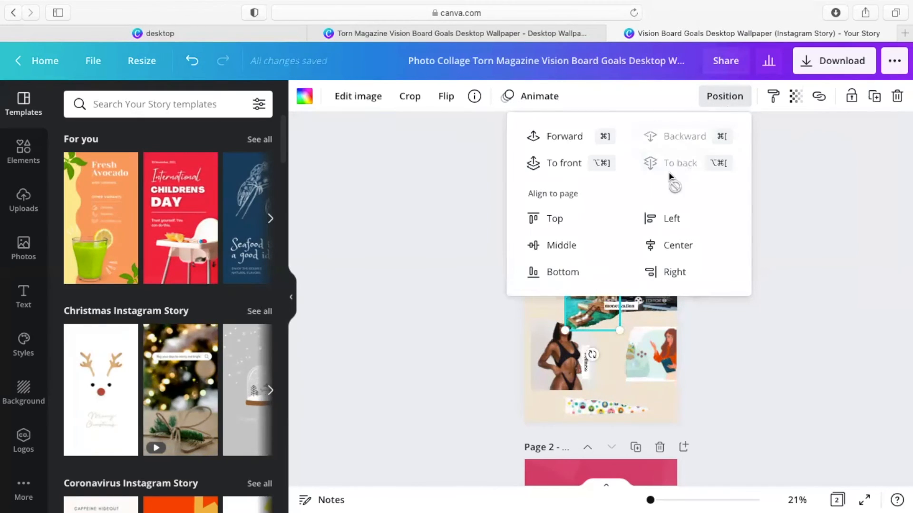
left_click(606, 357)
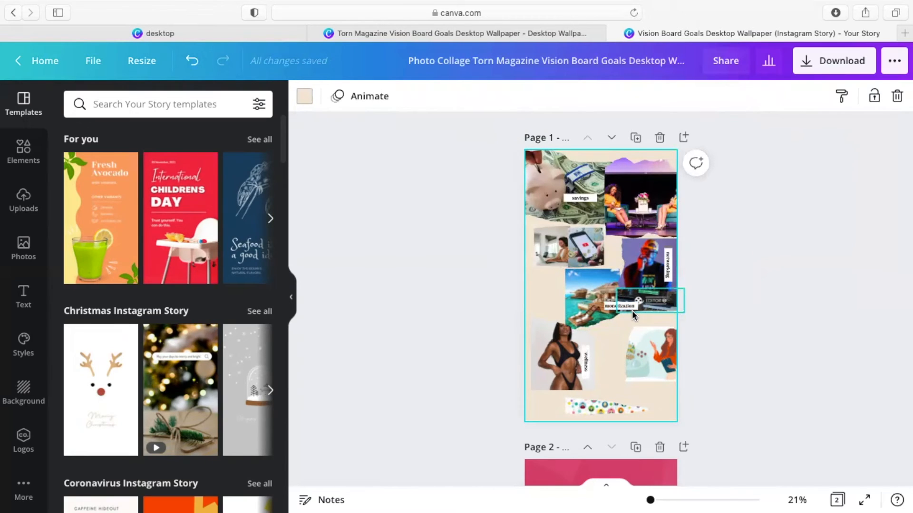
left_click(865, 500)
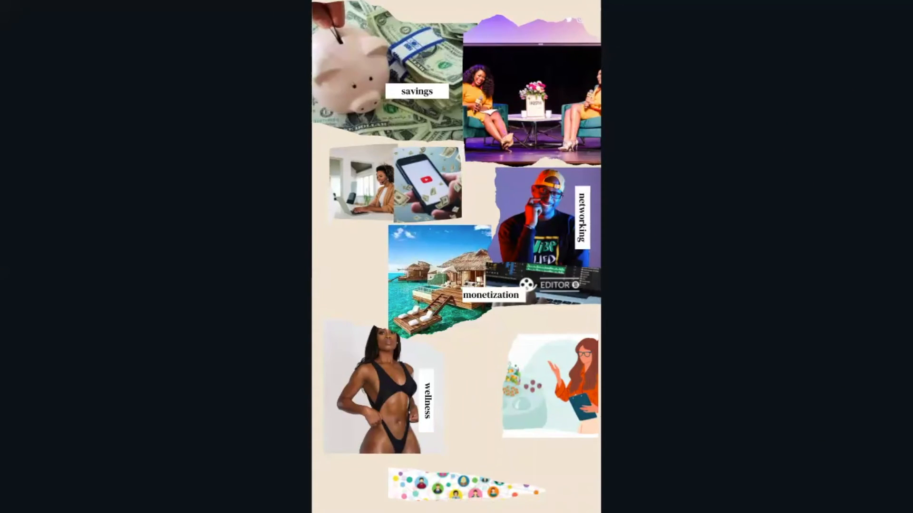
Step: Exit the full-screen presentation and scroll through the Story's collage page and crimson page
key("Escape")
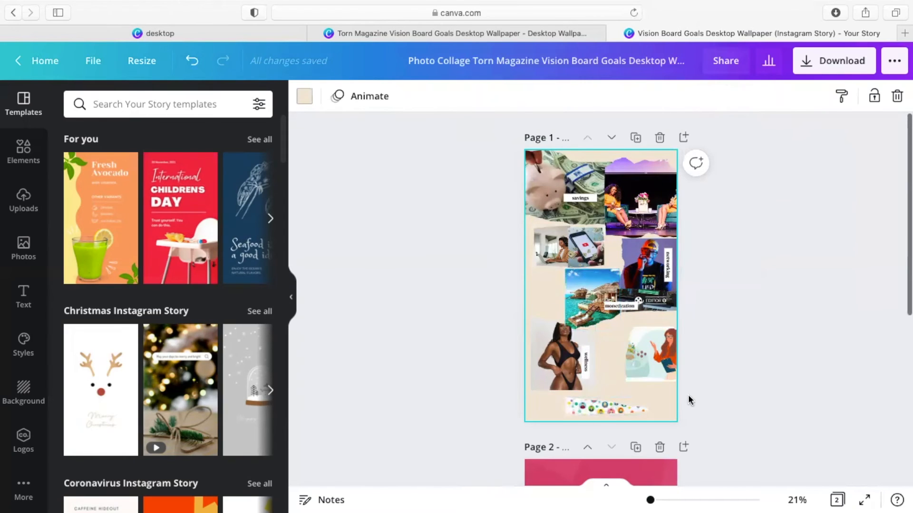
scroll(690, 399, "down", 5)
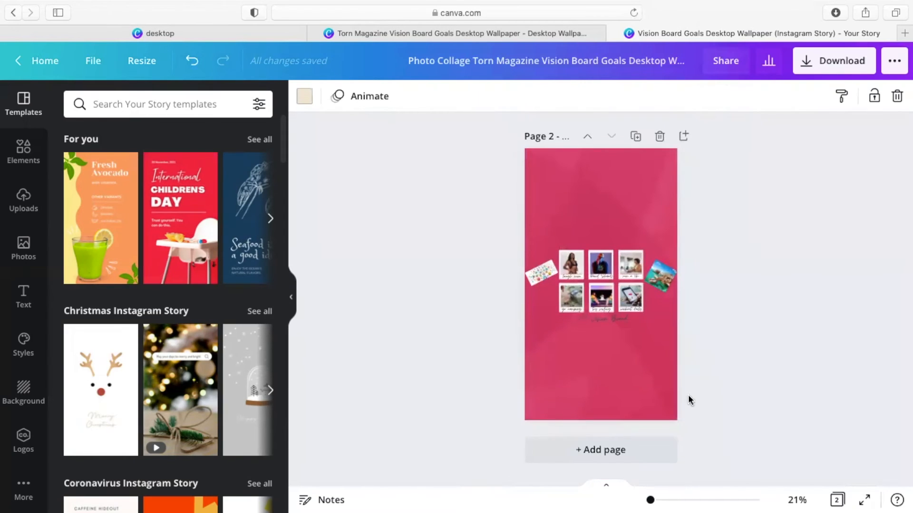
scroll(689, 398, "up", 5)
scroll(688, 398, "down", 5)
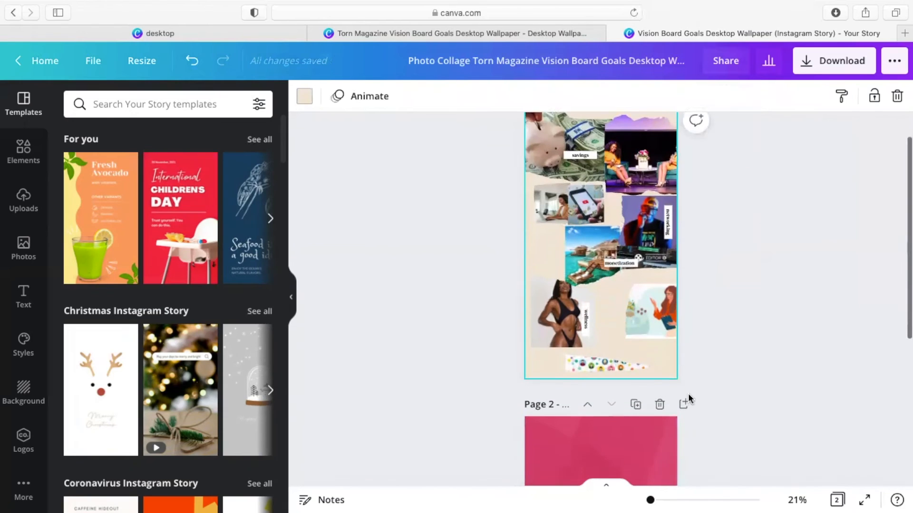
scroll(689, 400, "down", 1)
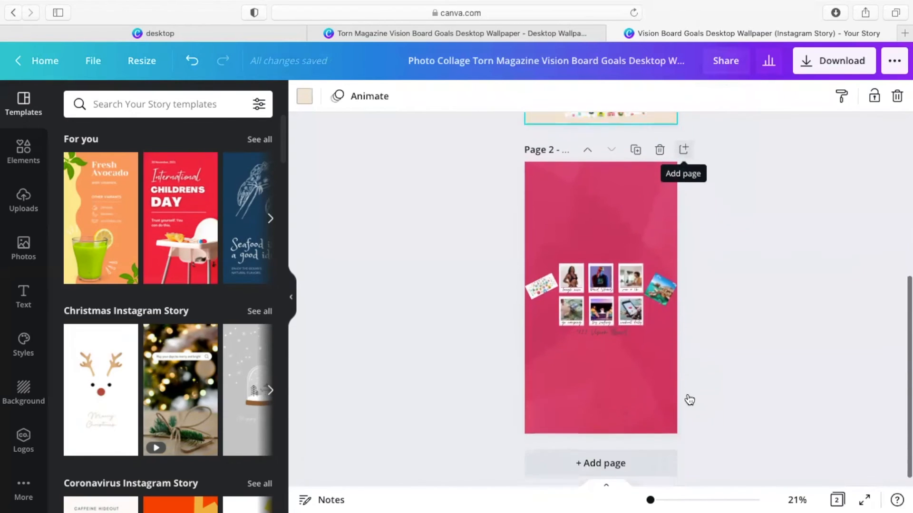
scroll(697, 218, "up", 2)
scroll(697, 215, "up", 4)
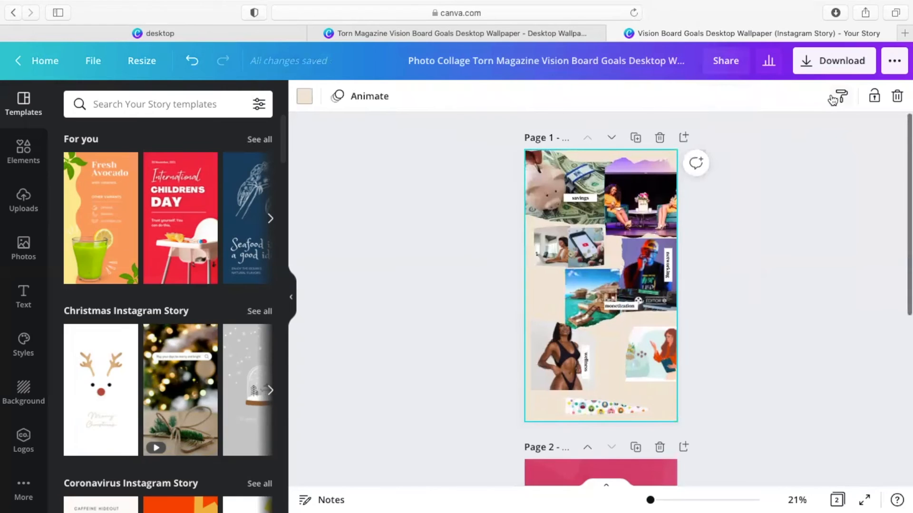
Step: Switch between the desktop wallpaper and Instagram Story designs, ending on the desktop wallpaper
left_click(588, 34)
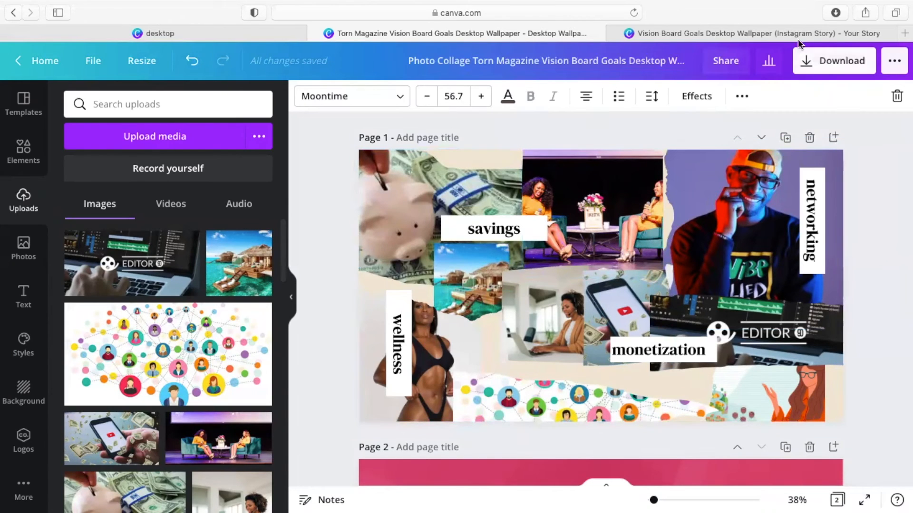
left_click(707, 35)
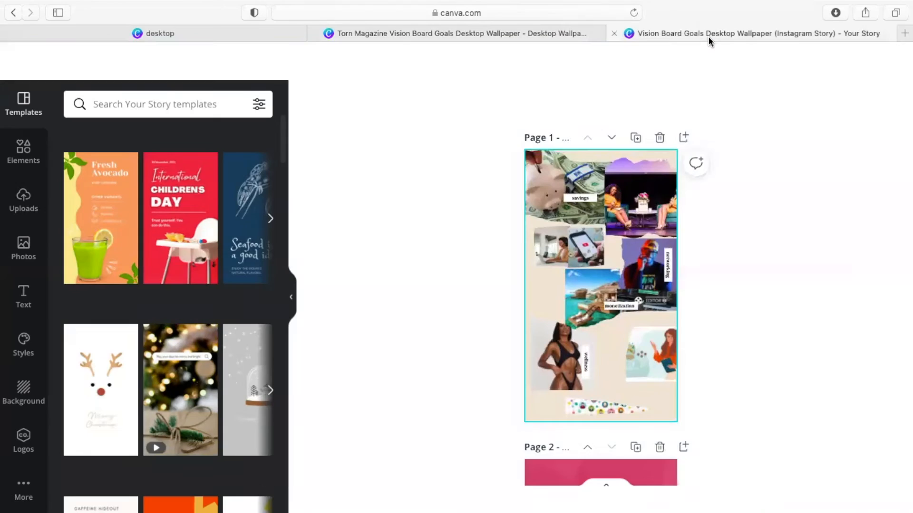
left_click(549, 32)
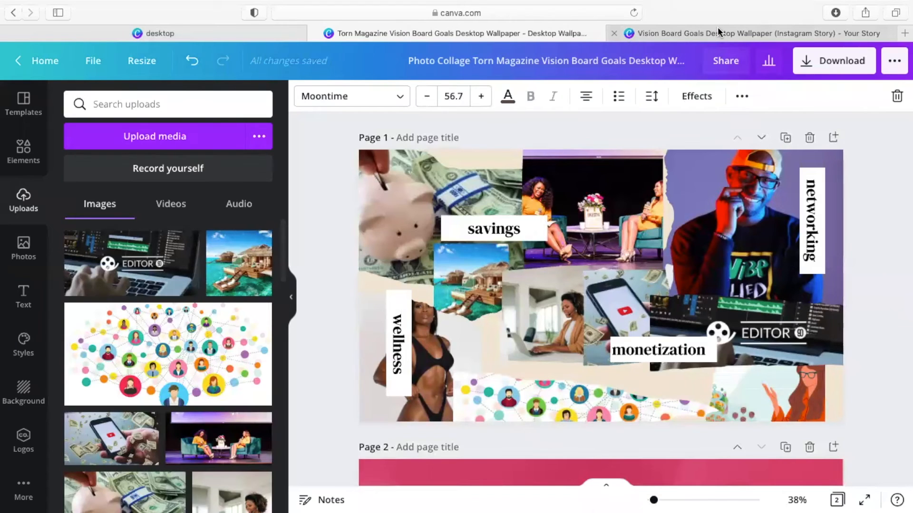
mouse_move(716, 31)
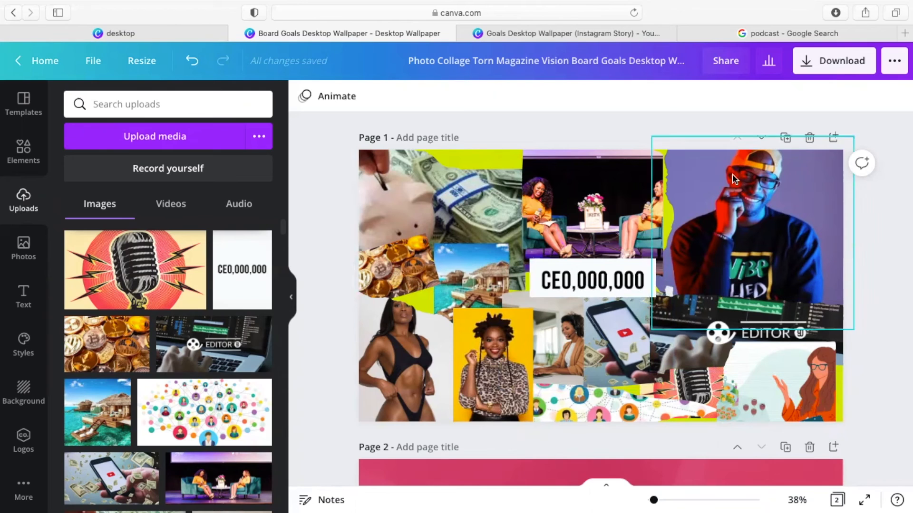
Step: Switch to the Instagram Story design and zoom the view to 38%
left_click(586, 30)
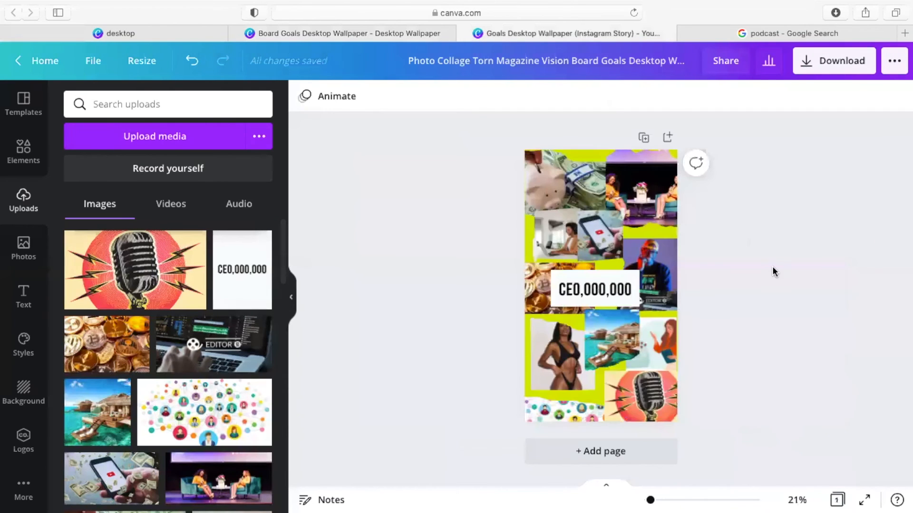
left_click_drag(652, 502, 655, 500)
scroll(731, 252, "up", 2)
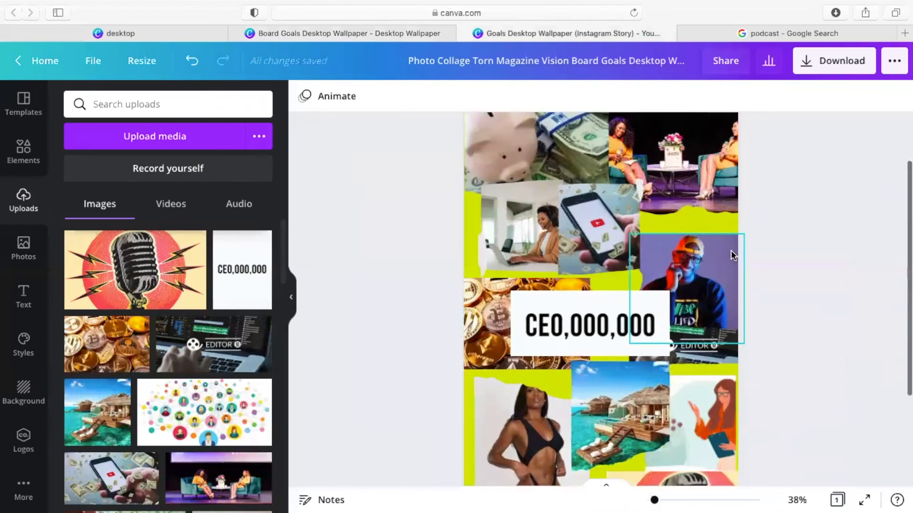
scroll(731, 252, "down", 5)
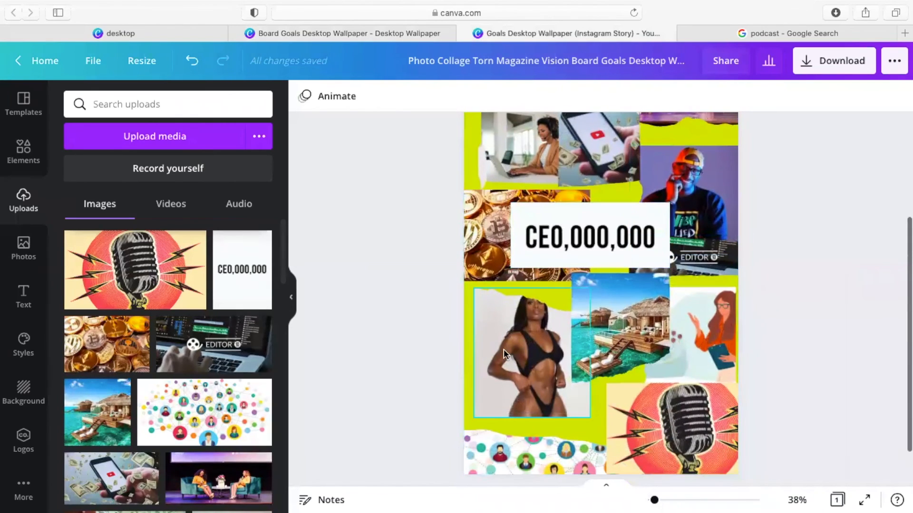
Step: Shift the swimsuit photo slightly left beside the beach photo and review the lime-green collage
left_click_drag(501, 355, 494, 356)
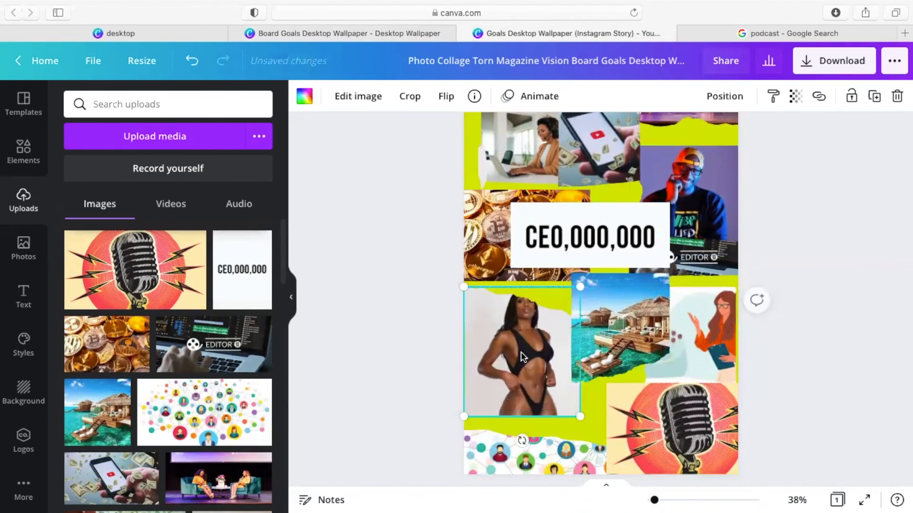
scroll(787, 231, "up", 3)
scroll(788, 227, "up", 3)
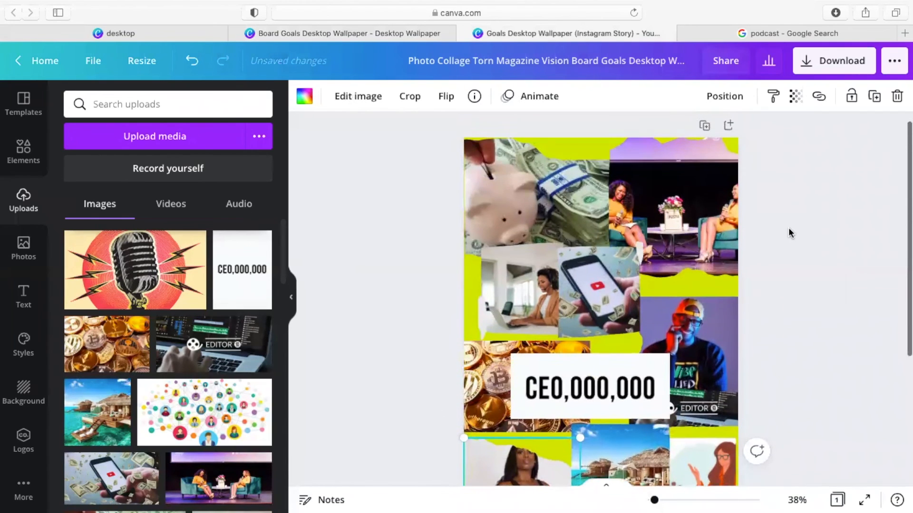
scroll(752, 314, "down", 5)
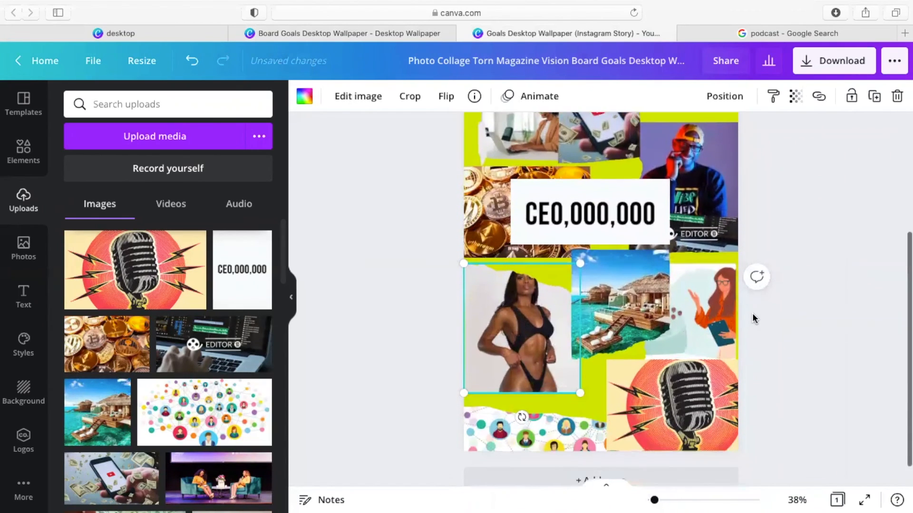
scroll(752, 316, "up", 5)
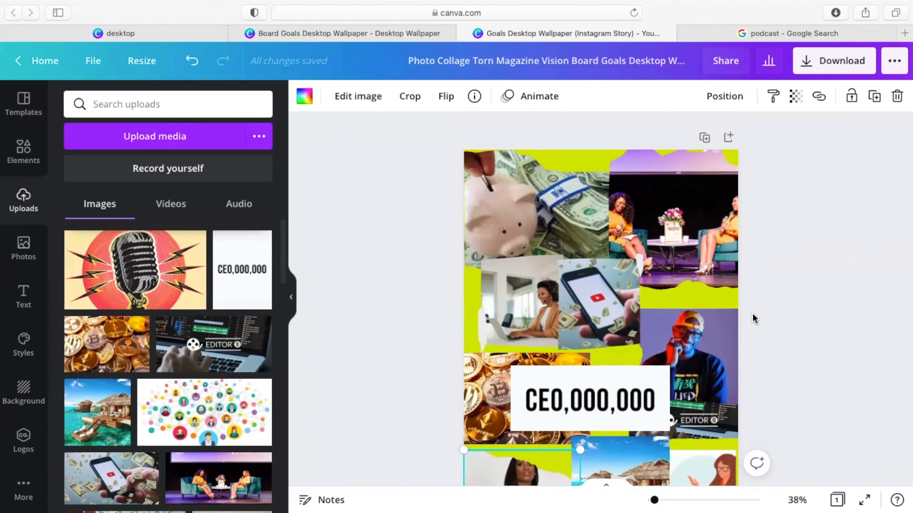
scroll(785, 341, "down", 5)
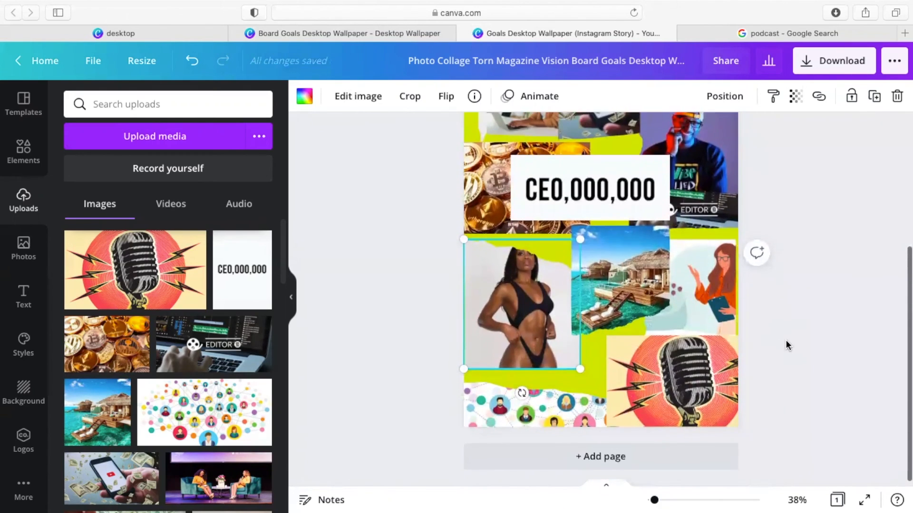
scroll(786, 340, "up", 1)
scroll(786, 341, "up", 3)
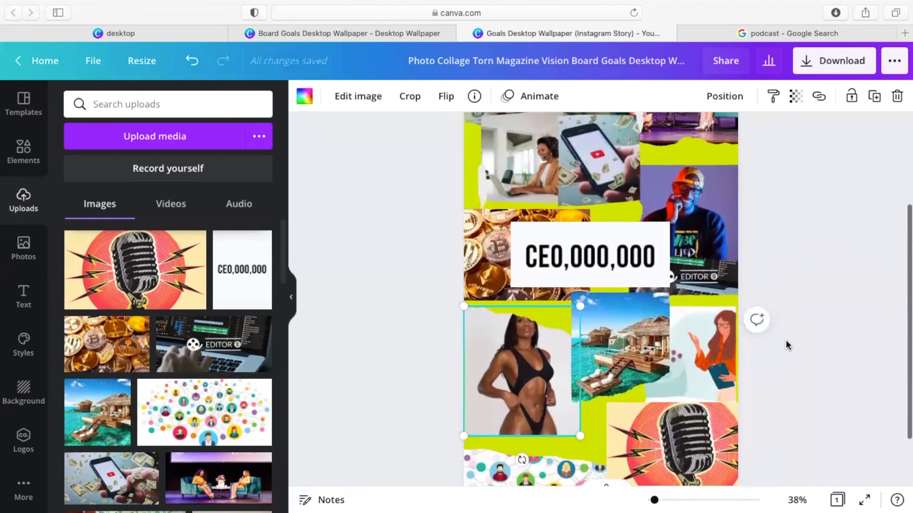
scroll(786, 340, "up", 4)
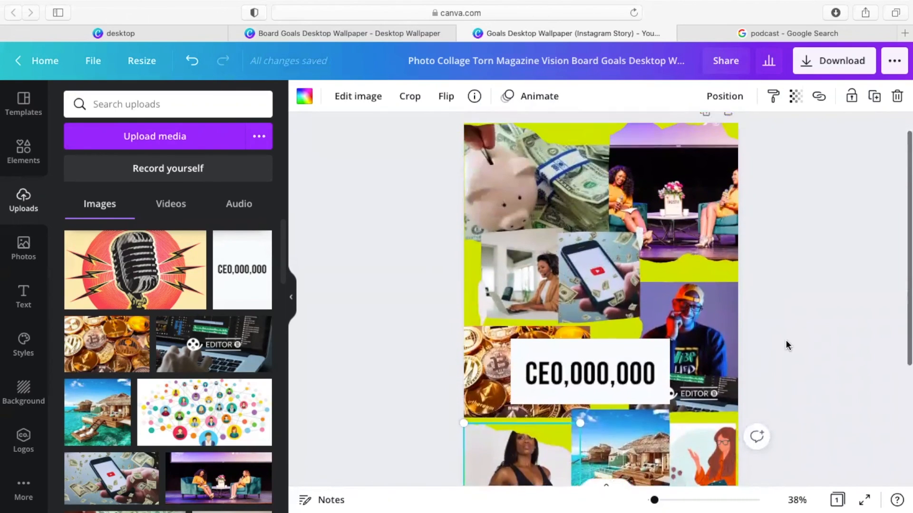
scroll(786, 341, "down", 2)
scroll(786, 341, "up", 2)
scroll(785, 341, "down", 1)
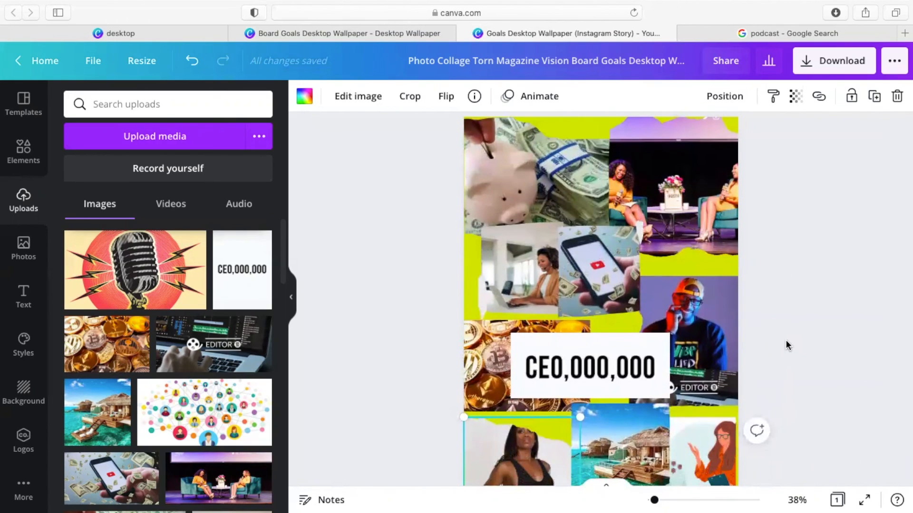